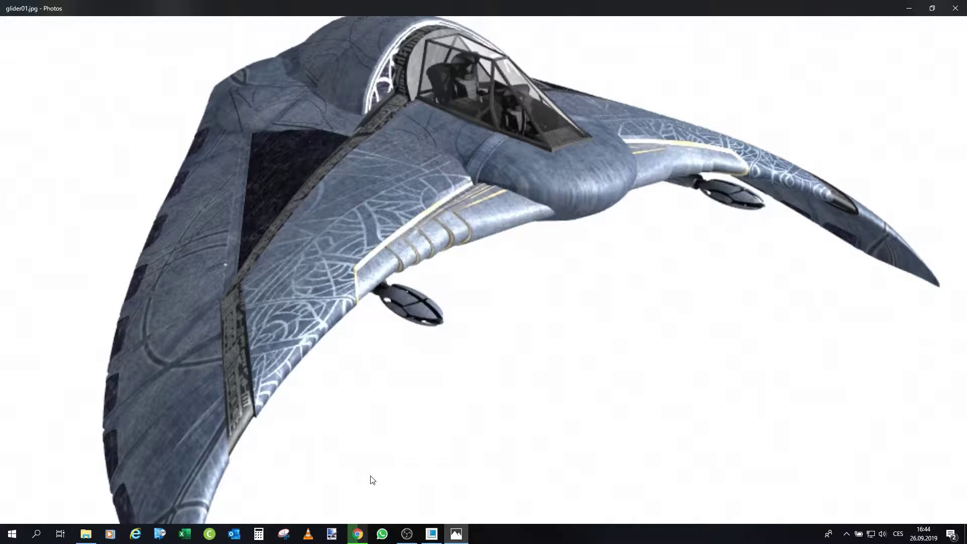
# Step: Switch to Chrome and play the Stargate SG 1 2x01 The Serpent's Lair video in full screen
pyautogui.click(357, 534)
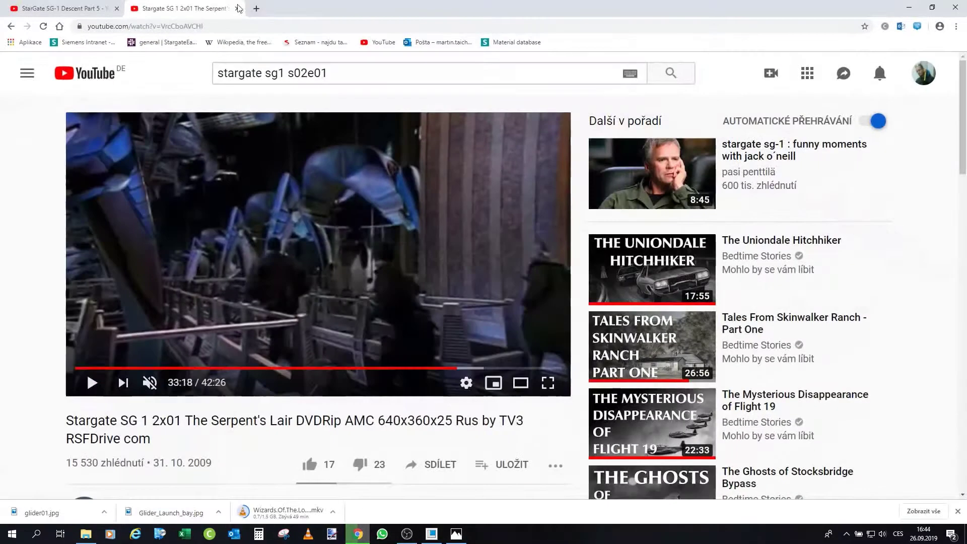
pyautogui.click(548, 383)
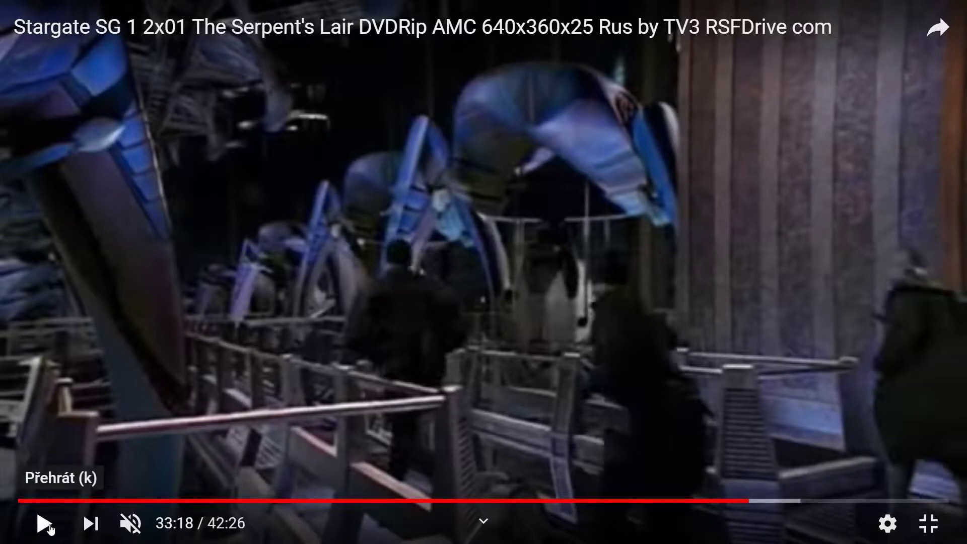
pyautogui.click(44, 524)
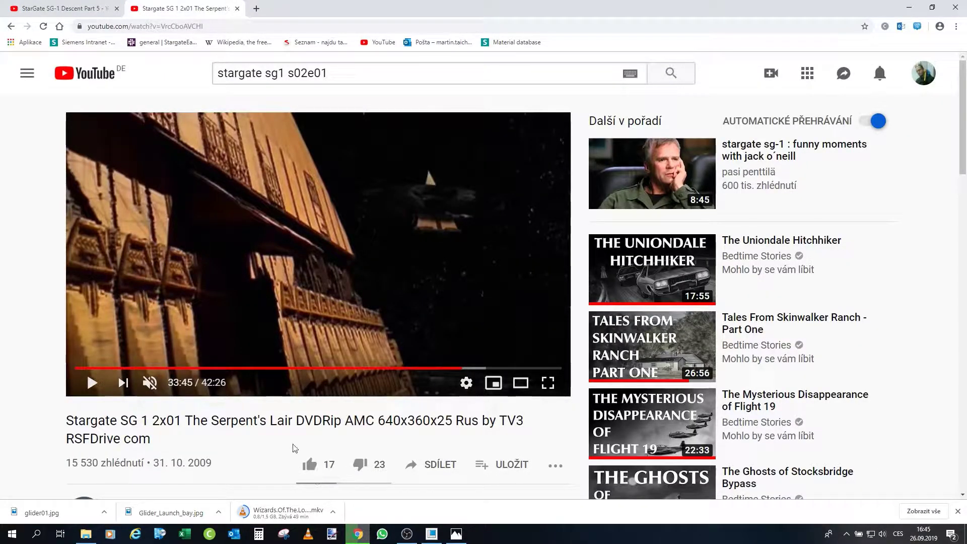
# Step: Watch the glider bay scene in the StarGate SG-1 Descent Part 5 video in full screen, and minimize Chrome
pyautogui.click(41, 10)
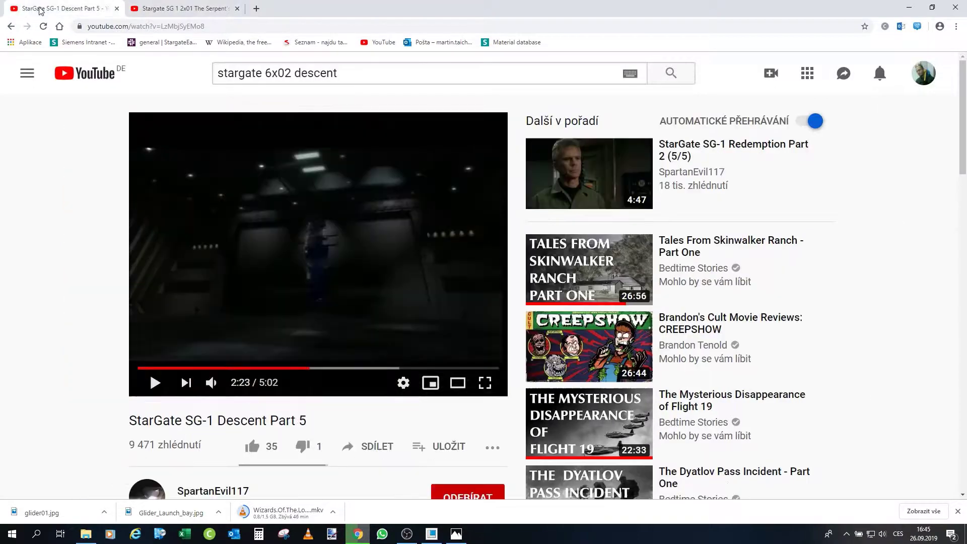
pyautogui.click(481, 385)
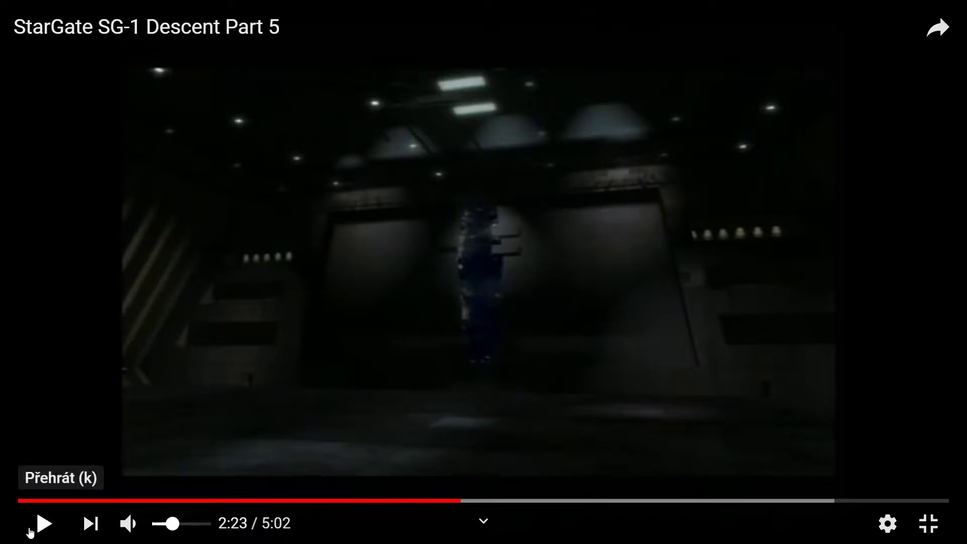
pyautogui.click(45, 524)
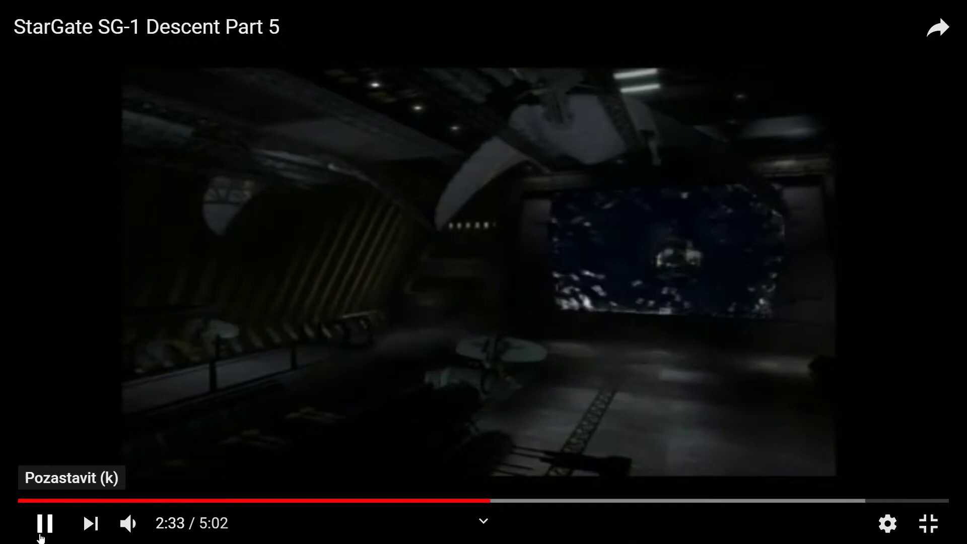
pyautogui.click(40, 536)
pyautogui.click(928, 524)
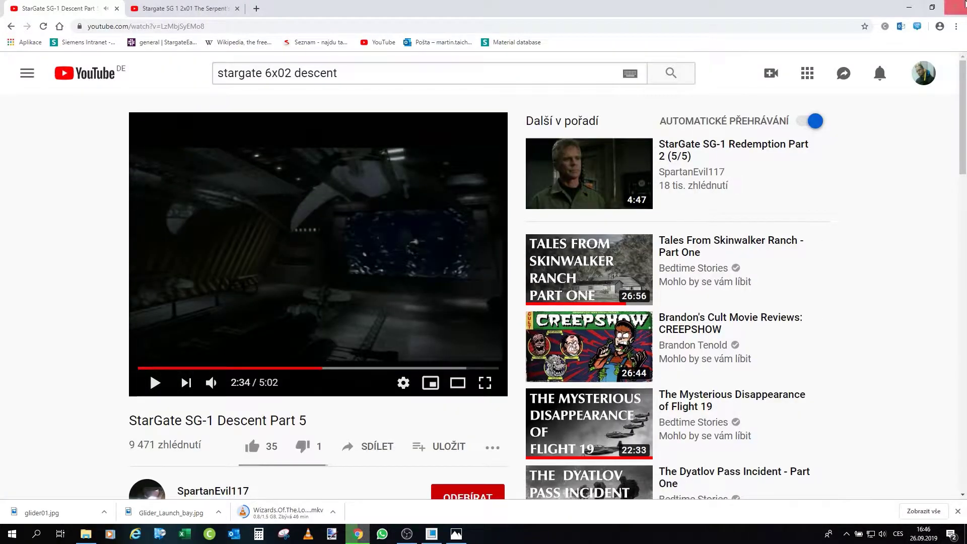
pyautogui.click(908, 9)
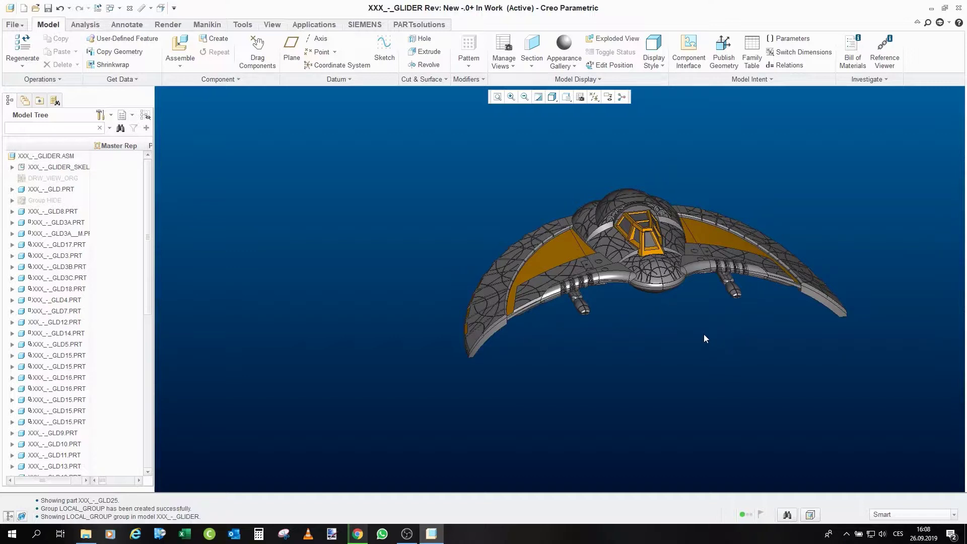
# Step: Examine the glider assembly in Creo Parametric from its underside, front and top
pyautogui.moveTo(700, 241); pyautogui.dragTo(683, 261, button='middle')
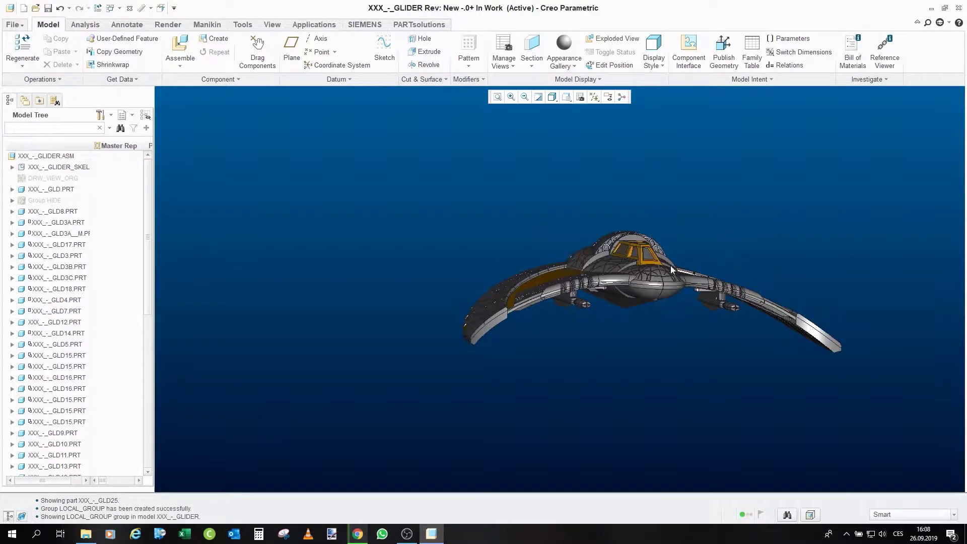
pyautogui.moveTo(631, 334)
pyautogui.mouseDown(button='middle')
pyautogui.moveTo(603, 346)
pyautogui.moveTo(706, 358)
pyautogui.moveTo(656, 358)
pyautogui.moveTo(681, 382)
pyautogui.moveTo(668, 396)
pyautogui.moveTo(677, 312)
pyautogui.mouseUp(button='middle')
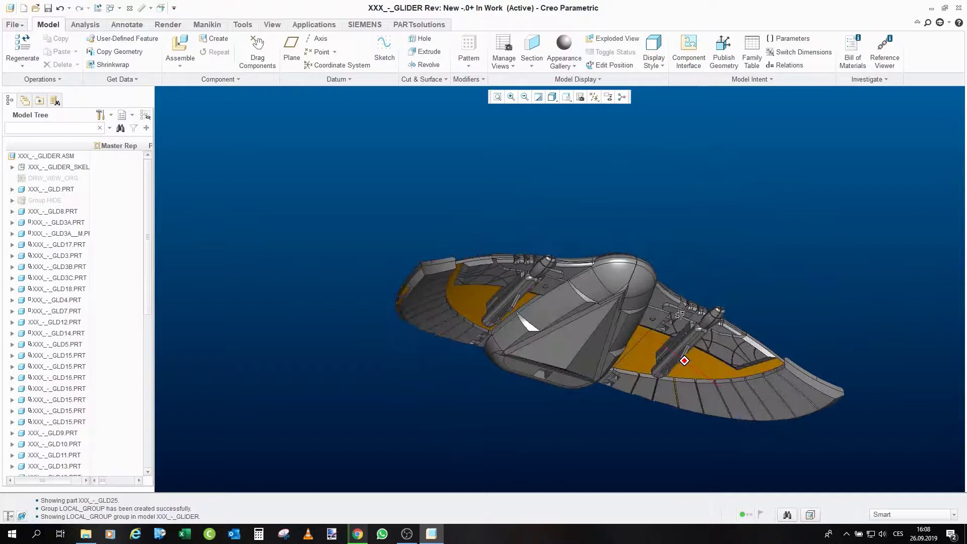
pyautogui.scroll(3, 758, 217)
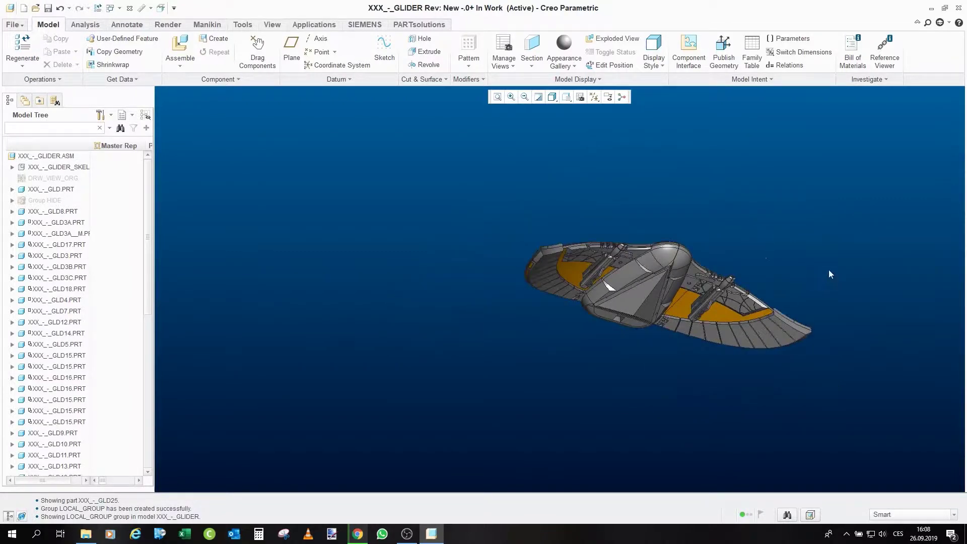
pyautogui.moveTo(830, 274)
pyautogui.mouseDown(button='middle')
pyautogui.moveTo(844, 305)
pyautogui.moveTo(793, 358)
pyautogui.moveTo(661, 382)
pyautogui.moveTo(821, 385)
pyautogui.mouseUp(button='middle')
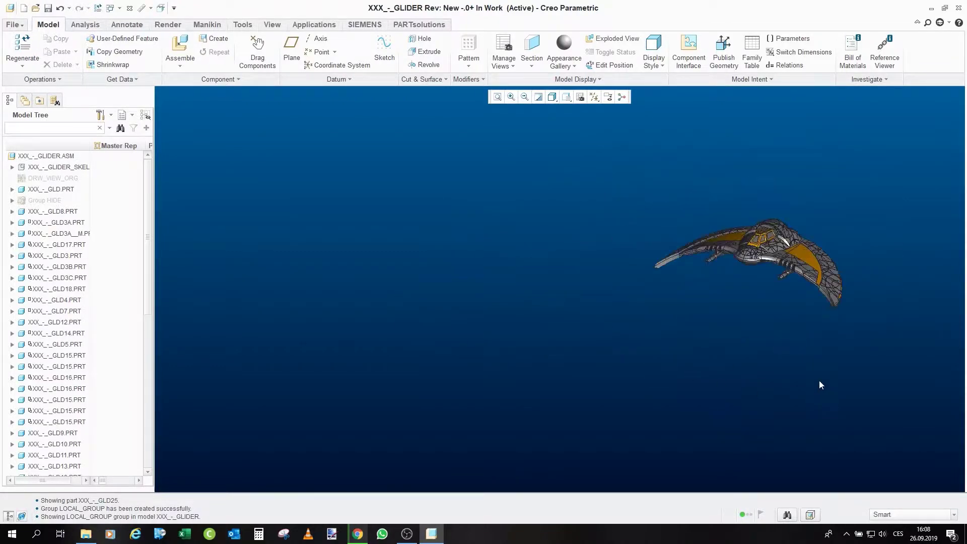
pyautogui.scroll(-3, 896, 339)
pyautogui.scroll(2, 650, 374)
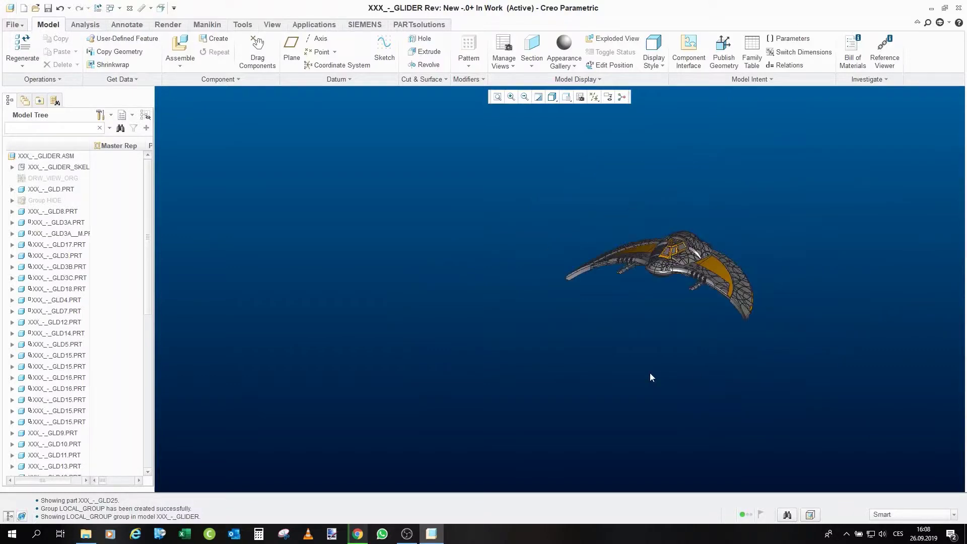
pyautogui.scroll(-4, 705, 323)
pyautogui.moveTo(703, 320)
pyautogui.mouseDown(button='middle')
pyautogui.moveTo(709, 334)
pyautogui.moveTo(613, 276)
pyautogui.moveTo(578, 275)
pyautogui.mouseUp(button='middle')
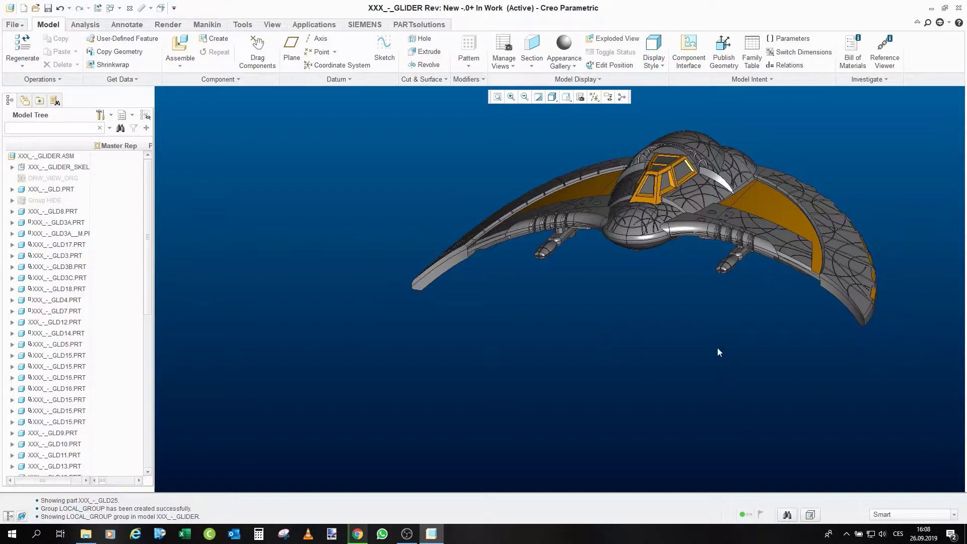
pyautogui.moveTo(726, 341); pyautogui.dragTo(705, 429, button='middle')
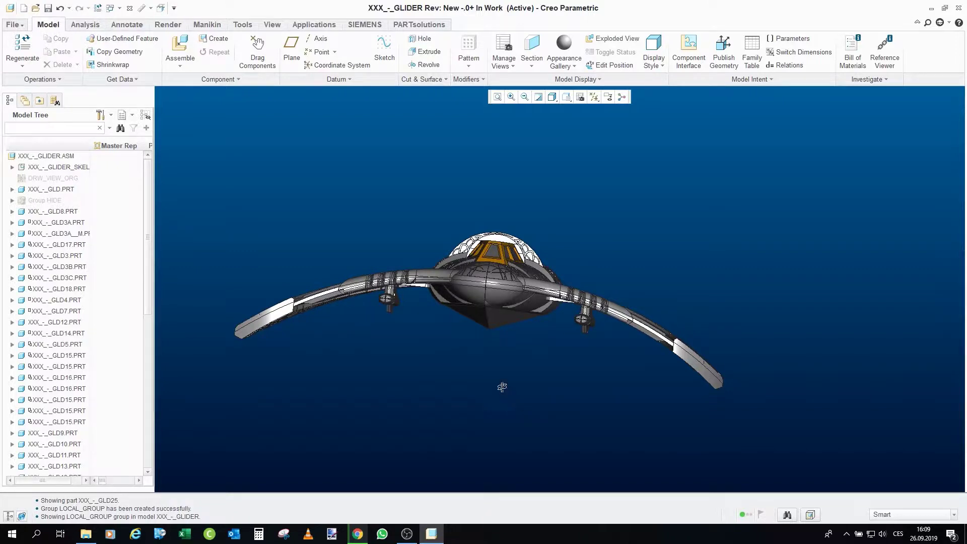
pyautogui.moveTo(502, 386); pyautogui.dragTo(501, 389, button='middle')
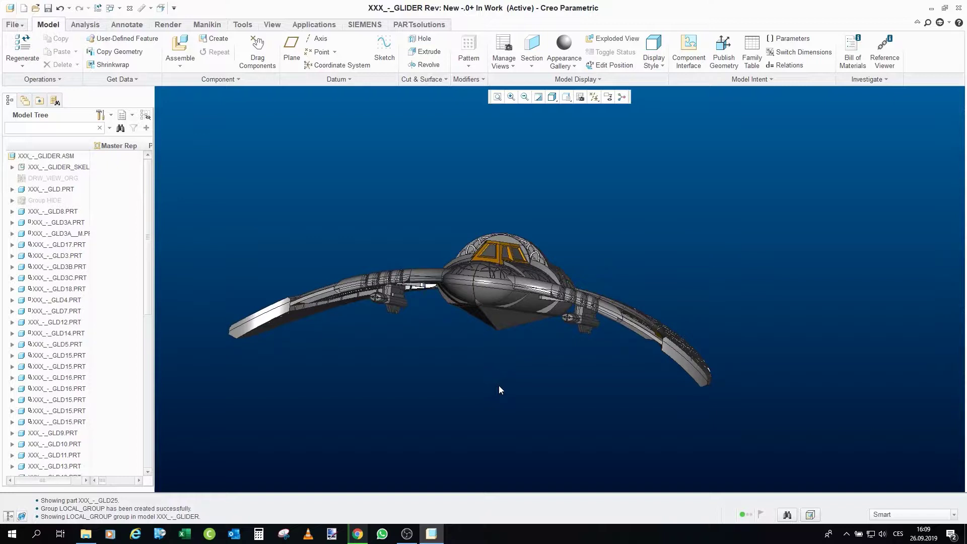
pyautogui.moveTo(483, 386); pyautogui.dragTo(569, 429, button='middle')
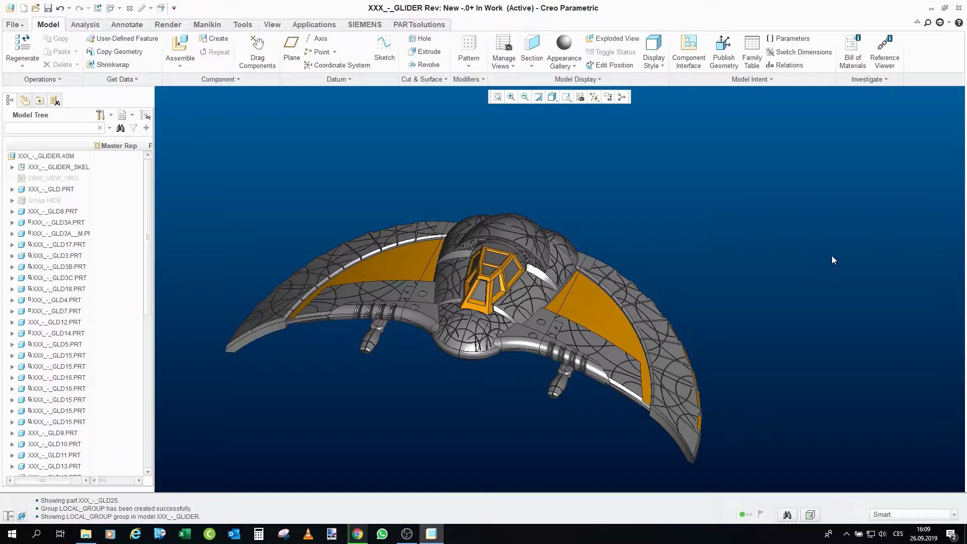
# Step: Examine the glider's cockpit, wings and cannons from the front and from both sides
pyautogui.scroll(4, 831, 259)
pyautogui.scroll(-3, 633, 355)
pyautogui.moveTo(633, 355); pyautogui.dragTo(642, 312, button='middle')
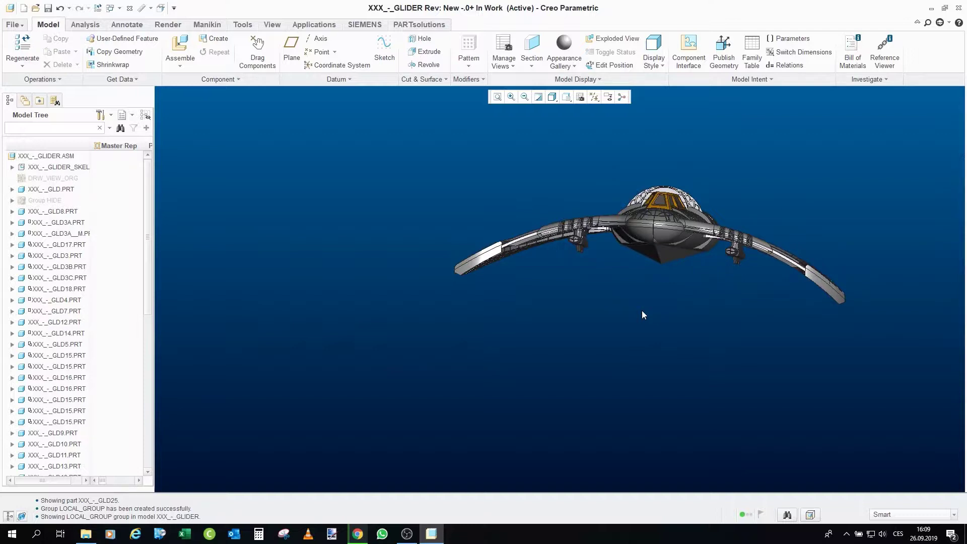
pyautogui.moveTo(660, 321); pyautogui.dragTo(695, 198, button='middle')
pyautogui.moveTo(608, 276); pyautogui.dragTo(587, 331, button='middle')
pyautogui.scroll(-4, 505, 223)
pyautogui.moveTo(505, 223); pyautogui.dragTo(668, 247, button='middle')
pyautogui.scroll(4, 668, 247)
pyautogui.scroll(-4, 551, 230)
pyautogui.moveTo(551, 229)
pyautogui.mouseDown(button='middle')
pyautogui.moveTo(536, 200)
pyautogui.moveTo(559, 179)
pyautogui.moveTo(685, 171)
pyautogui.moveTo(722, 147)
pyautogui.moveTo(663, 134)
pyautogui.moveTo(624, 146)
pyautogui.moveTo(684, 197)
pyautogui.mouseUp(button='middle')
pyautogui.scroll(-3, 675, 202)
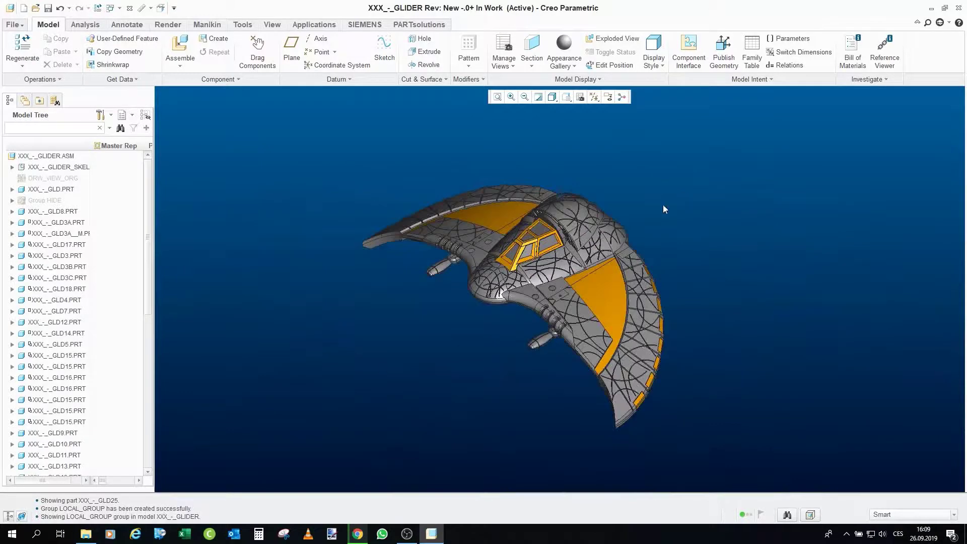
pyautogui.moveTo(485, 297)
pyautogui.mouseDown(button='middle')
pyautogui.moveTo(488, 284)
pyautogui.moveTo(542, 370)
pyautogui.mouseUp(button='middle')
pyautogui.scroll(3, 501, 336)
pyautogui.scroll(-3, 453, 268)
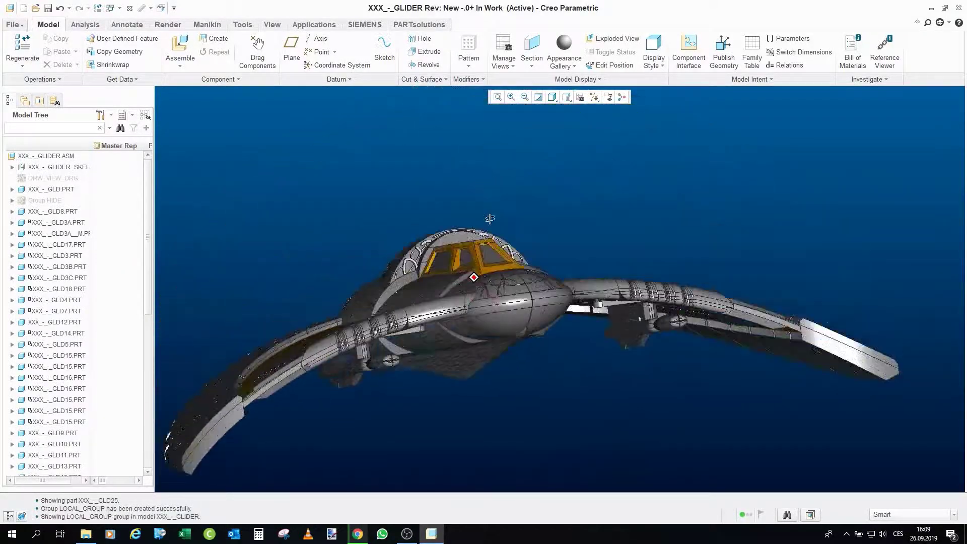
pyautogui.moveTo(454, 267); pyautogui.dragTo(518, 293, button='middle')
pyautogui.scroll(-2, 534, 332)
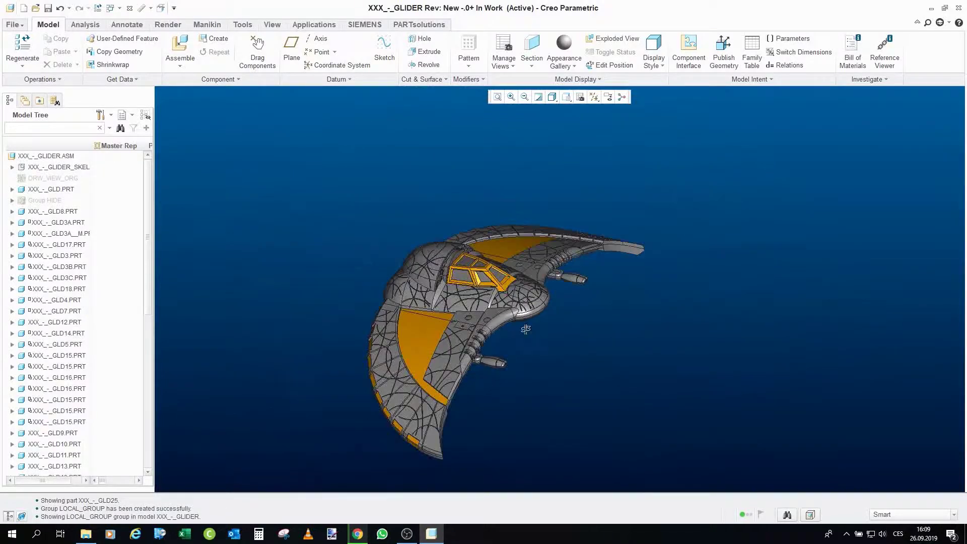
pyautogui.moveTo(534, 331)
pyautogui.mouseDown(button='middle')
pyautogui.moveTo(527, 362)
pyautogui.moveTo(549, 358)
pyautogui.mouseUp(button='middle')
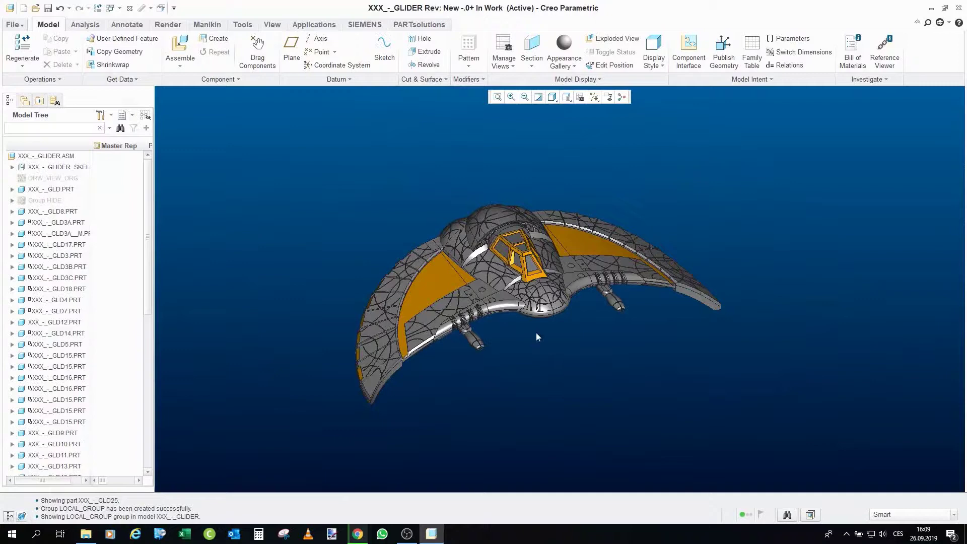
pyautogui.moveTo(386, 197)
pyautogui.mouseDown(button='middle')
pyautogui.moveTo(458, 168)
pyautogui.moveTo(483, 177)
pyautogui.moveTo(457, 180)
pyautogui.mouseUp(button='middle')
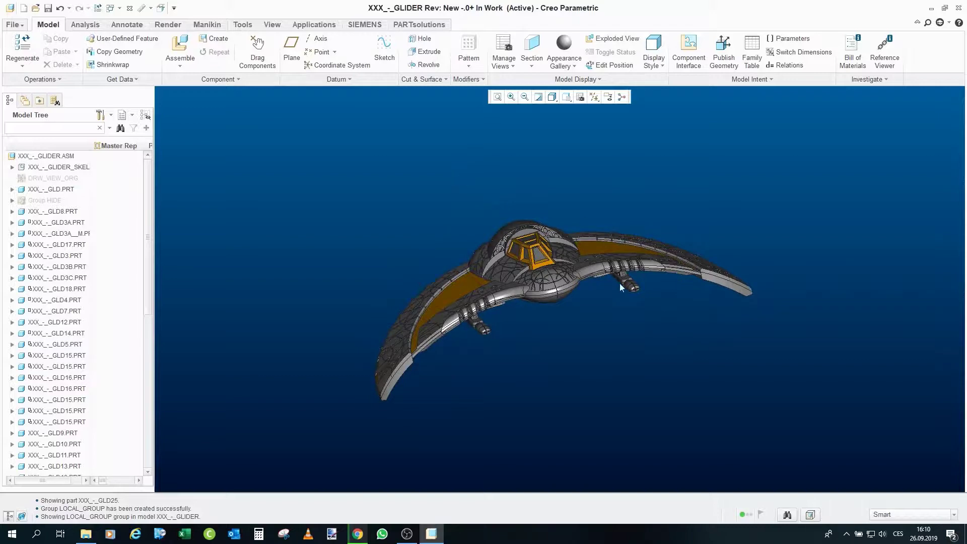
# Step: Inspect the wing hinges and the flat locking arms on the glider's underside, picking the arm beside one cannon
pyautogui.moveTo(580, 332); pyautogui.dragTo(563, 230, button='middle')
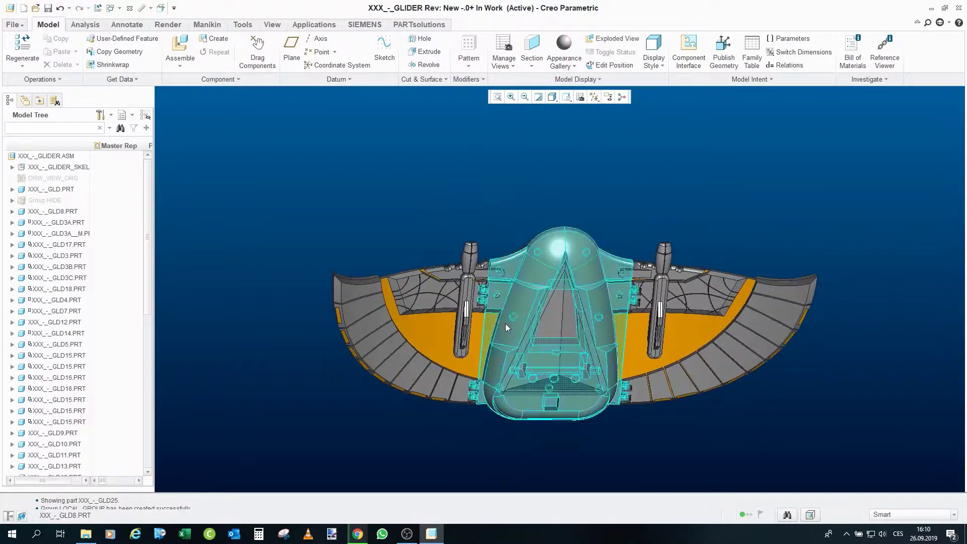
pyautogui.scroll(-5, 506, 322)
pyautogui.scroll(2, 470, 143)
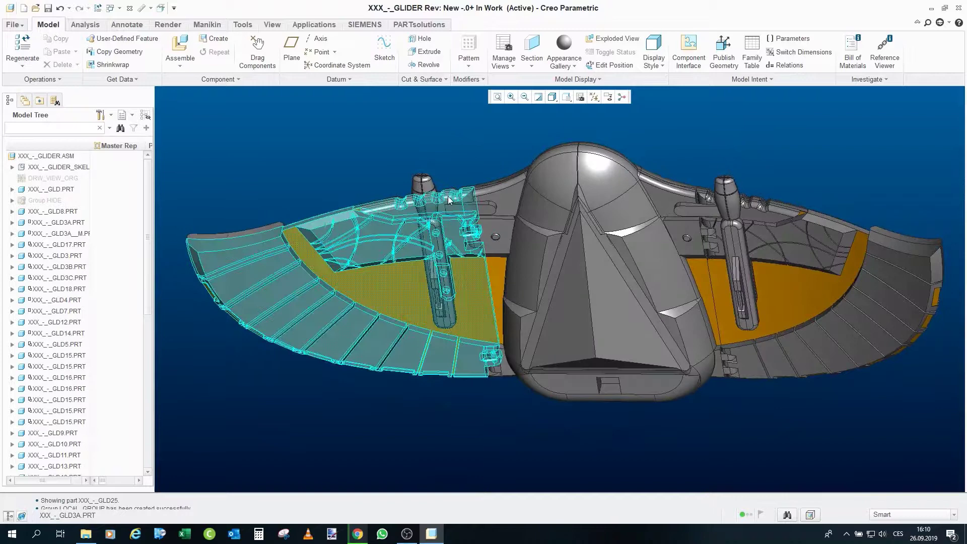
pyautogui.click(687, 211)
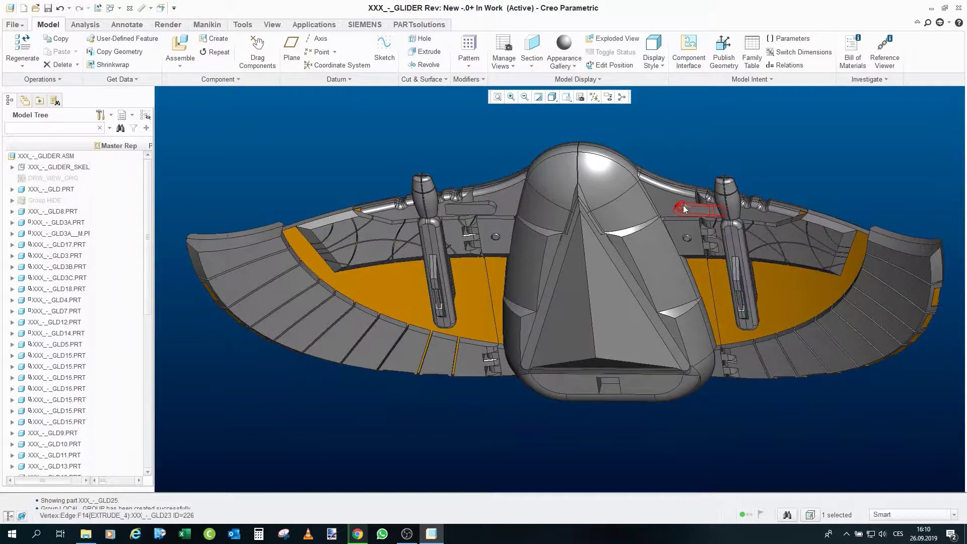
pyautogui.click(696, 147)
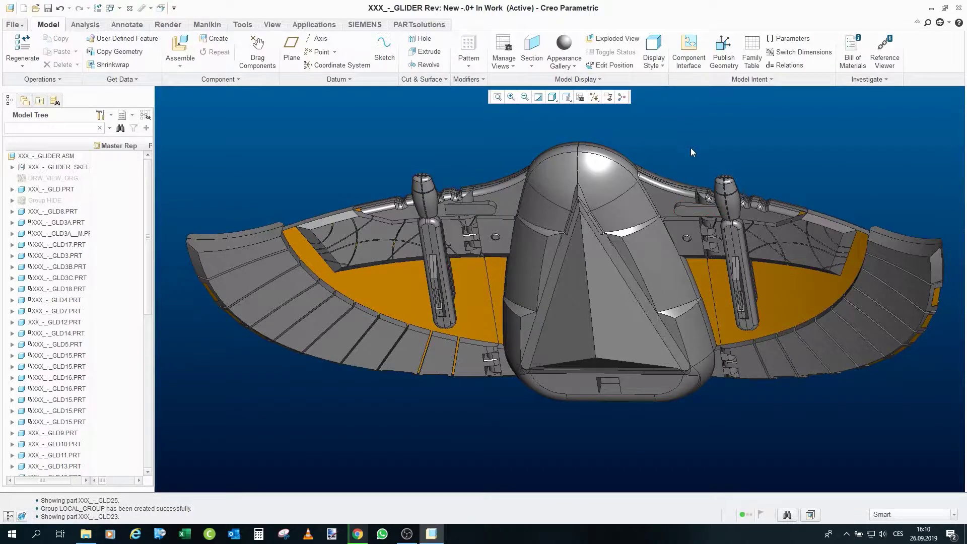
pyautogui.scroll(-5, 453, 207)
pyautogui.moveTo(452, 206)
pyautogui.mouseDown(button='middle')
pyautogui.moveTo(457, 238)
pyautogui.moveTo(469, 204)
pyautogui.mouseUp(button='middle')
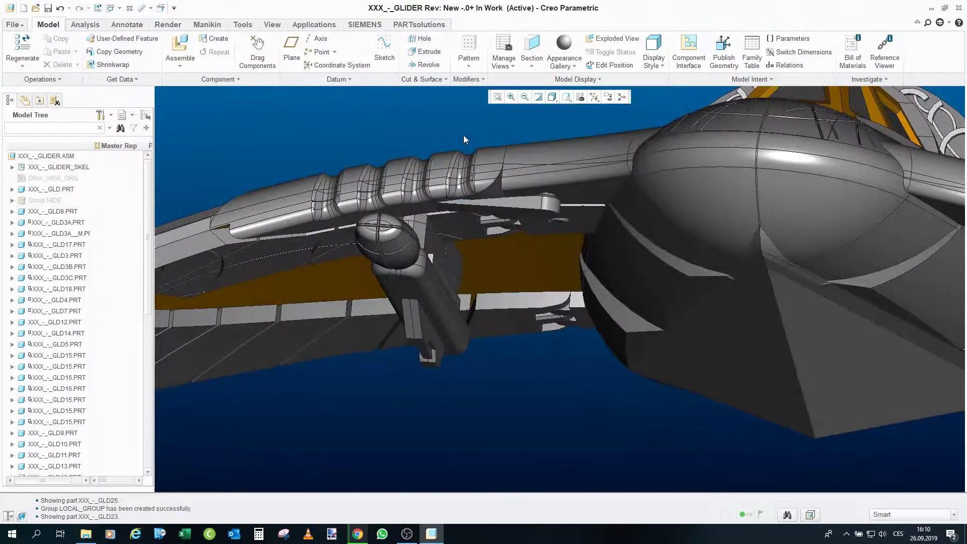
pyautogui.scroll(4, 471, 144)
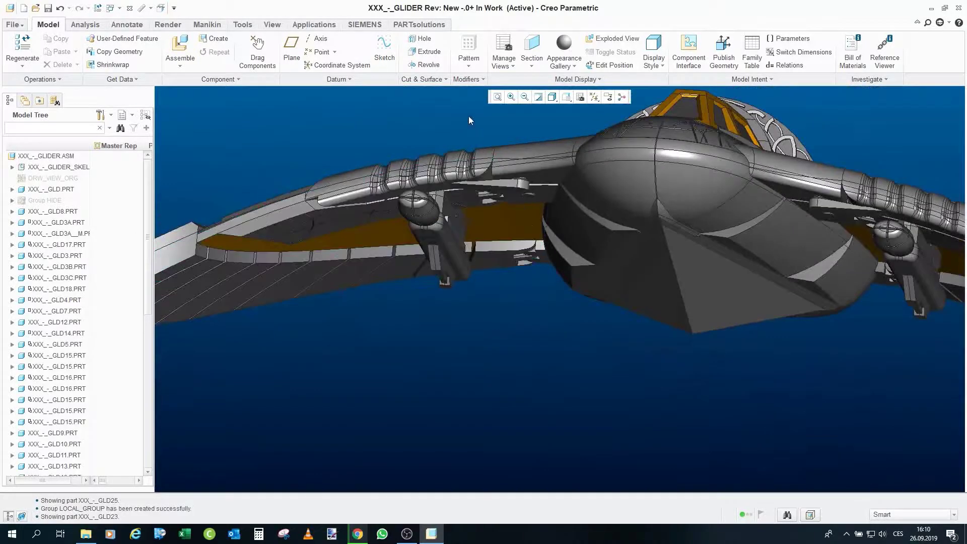
# Step: Use Drag Components to swing the flat locking arms under both wing roots clear of the wing hinges
pyautogui.click(257, 50)
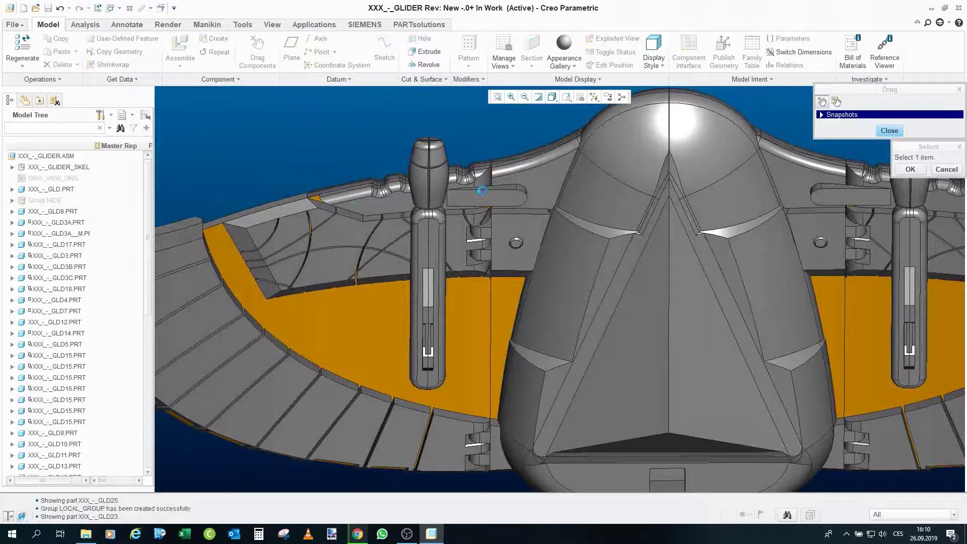
pyautogui.click(514, 194)
pyautogui.click(820, 192)
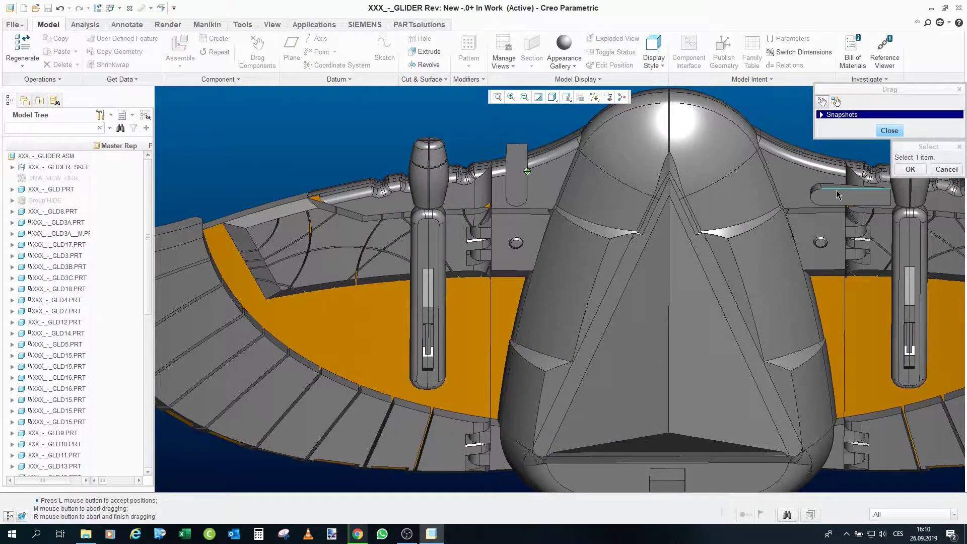
# Step: Fold both glider wings down about their root hinges until they hang beside the fuselage
pyautogui.scroll(3, 648, 241)
pyautogui.moveTo(647, 241); pyautogui.dragTo(654, 295, button='middle')
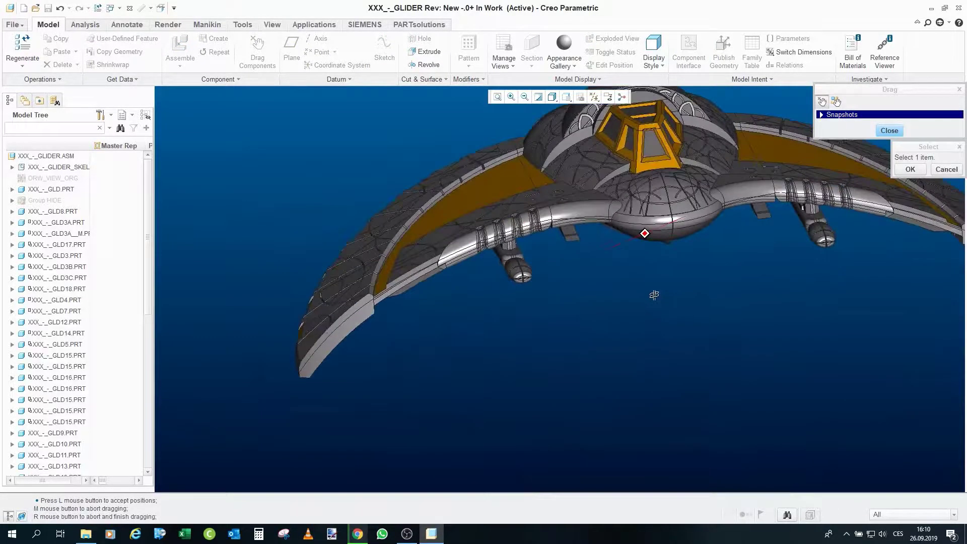
pyautogui.click(468, 250)
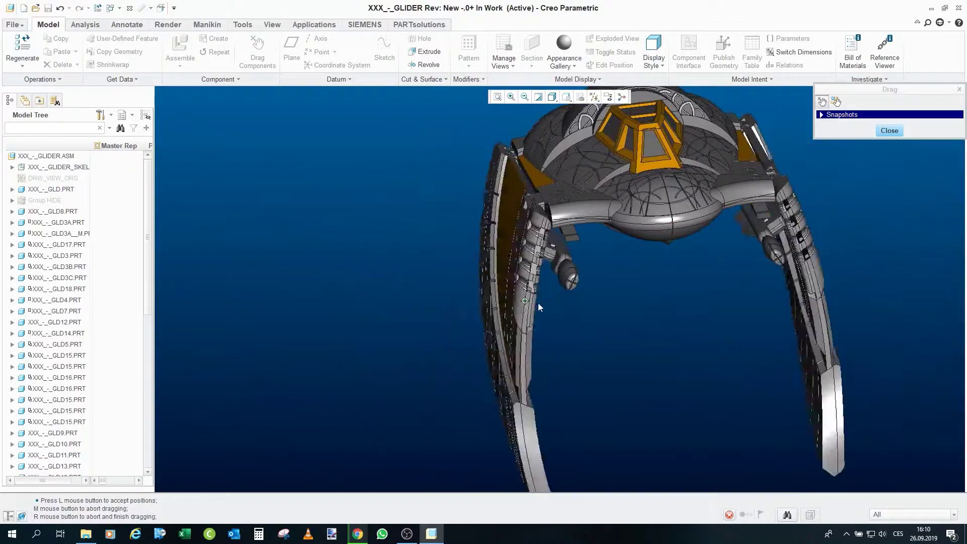
pyautogui.click(598, 311)
# Step: Examine the glider with its wings folded down from the front, side and rear
pyautogui.scroll(3, 598, 308)
pyautogui.moveTo(590, 278)
pyautogui.mouseDown(button='middle')
pyautogui.moveTo(732, 276)
pyautogui.moveTo(604, 257)
pyautogui.moveTo(521, 231)
pyautogui.mouseUp(button='middle')
pyautogui.scroll(-2, 521, 227)
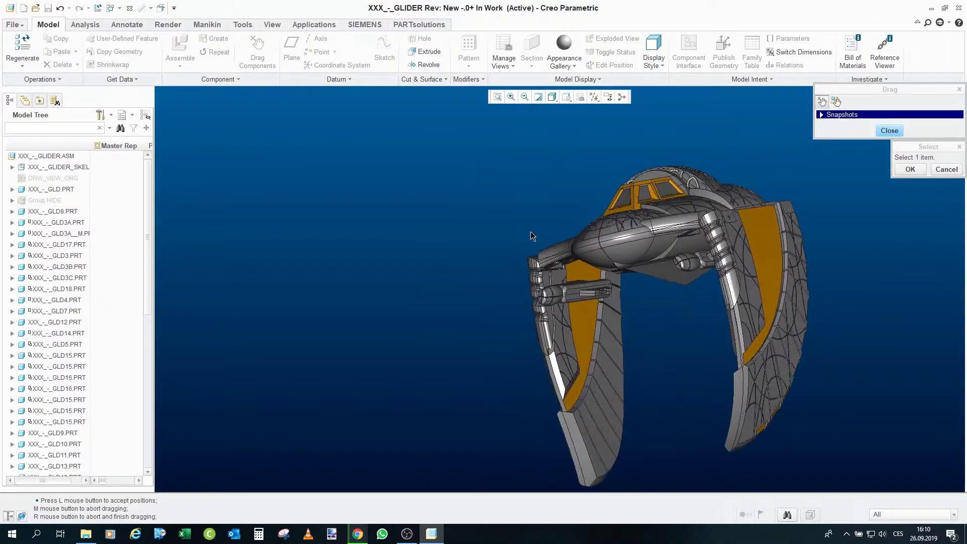
pyautogui.moveTo(516, 199)
pyautogui.mouseDown(button='middle')
pyautogui.moveTo(525, 201)
pyautogui.moveTo(407, 207)
pyautogui.mouseUp(button='middle')
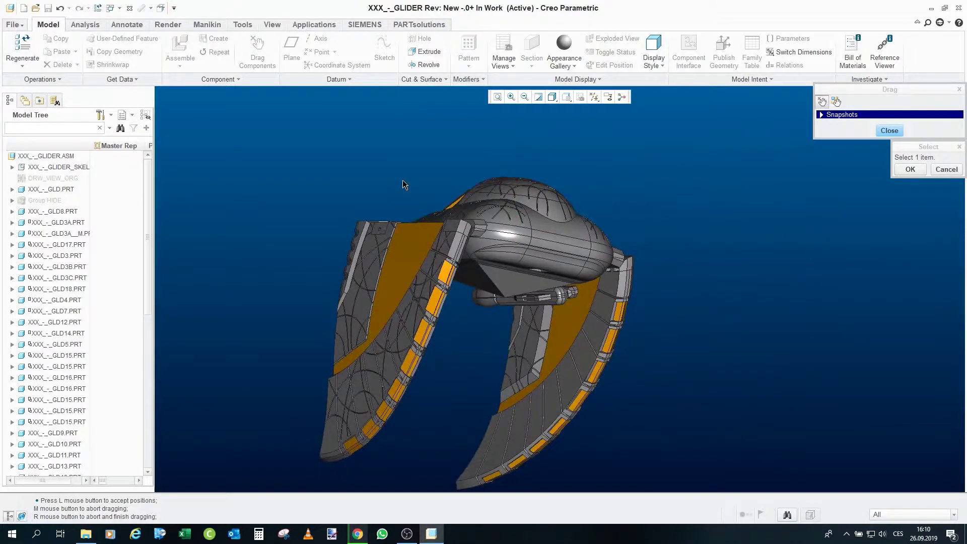
# Step: Lower the pyramid-shaped base from the fuselage underside and swing the folded wings back up to their spread position
pyautogui.moveTo(544, 239); pyautogui.dragTo(479, 226, button='middle')
pyautogui.scroll(2, 449, 213)
pyautogui.moveTo(538, 349); pyautogui.dragTo(554, 327, button='middle')
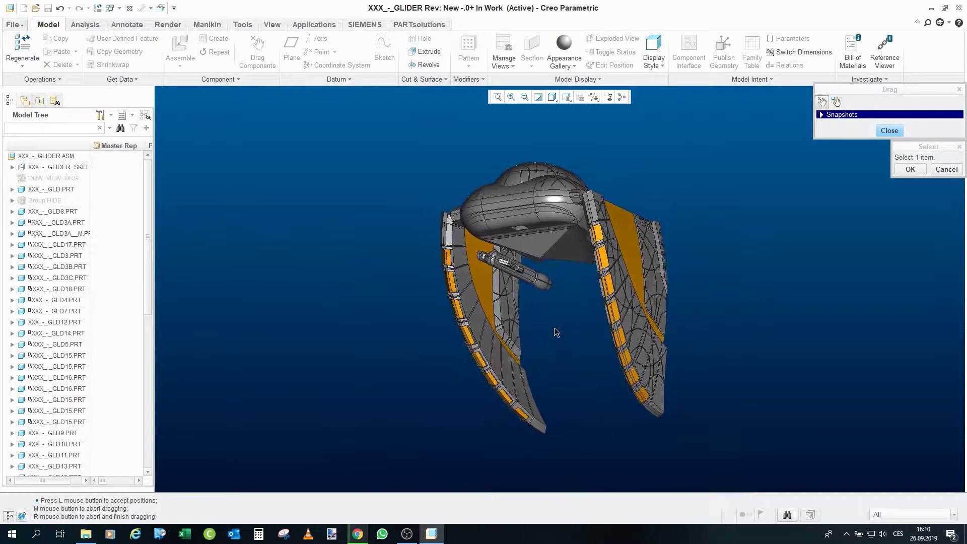
pyautogui.click(546, 255)
pyautogui.scroll(-10, 545, 271)
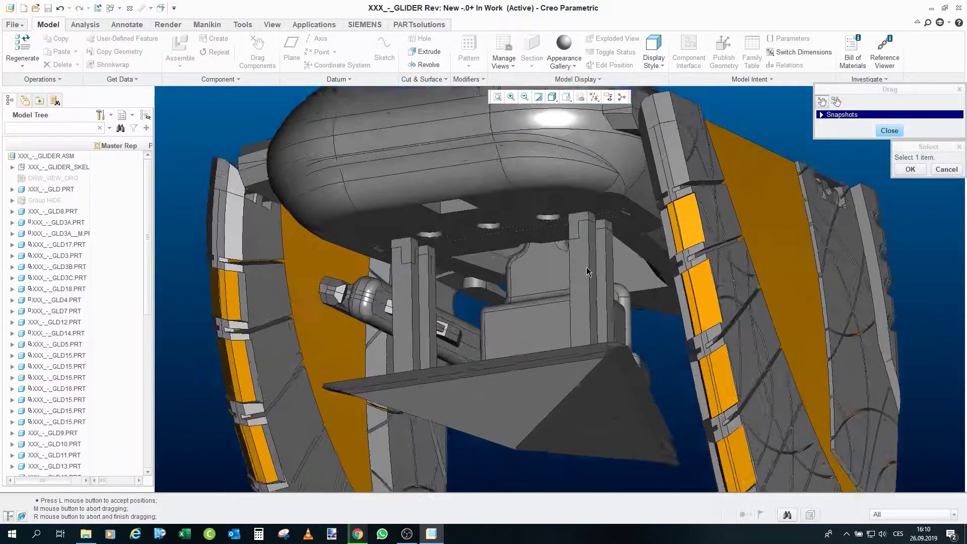
pyautogui.scroll(7, 580, 246)
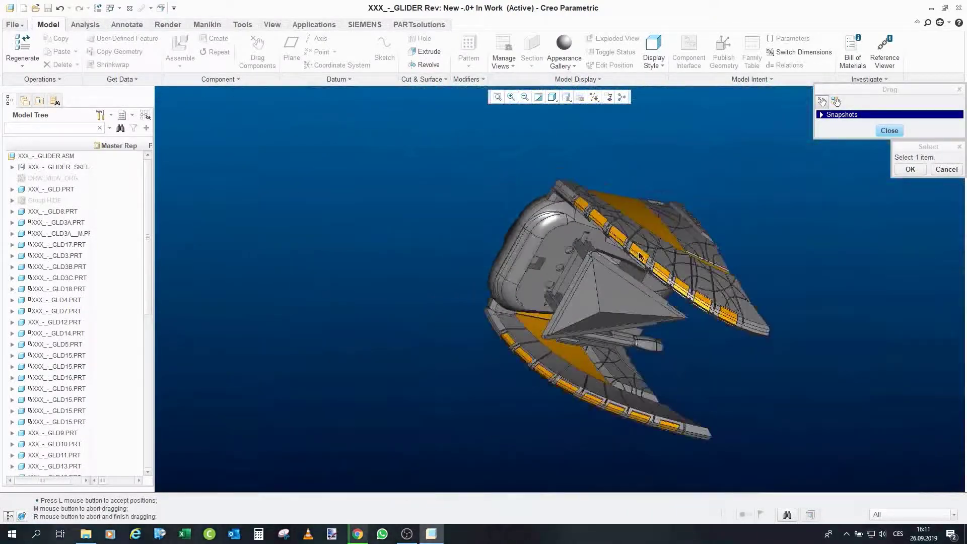
pyautogui.click(637, 254)
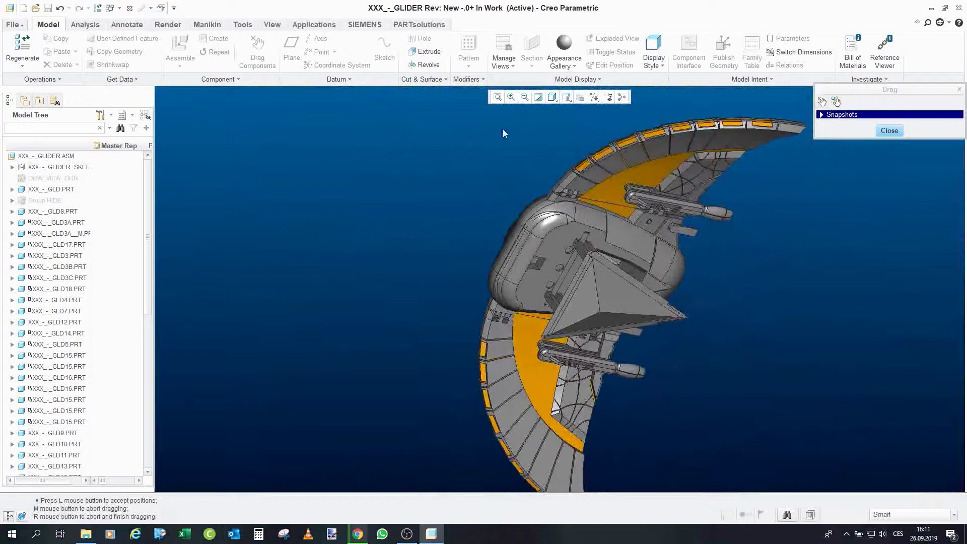
# Step: Examine the support posts and piped housings between the fuselage and the lowered pyramid-shaped base from below and the front
pyautogui.scroll(-10, 569, 192)
pyautogui.moveTo(568, 191); pyautogui.dragTo(522, 188, button='middle')
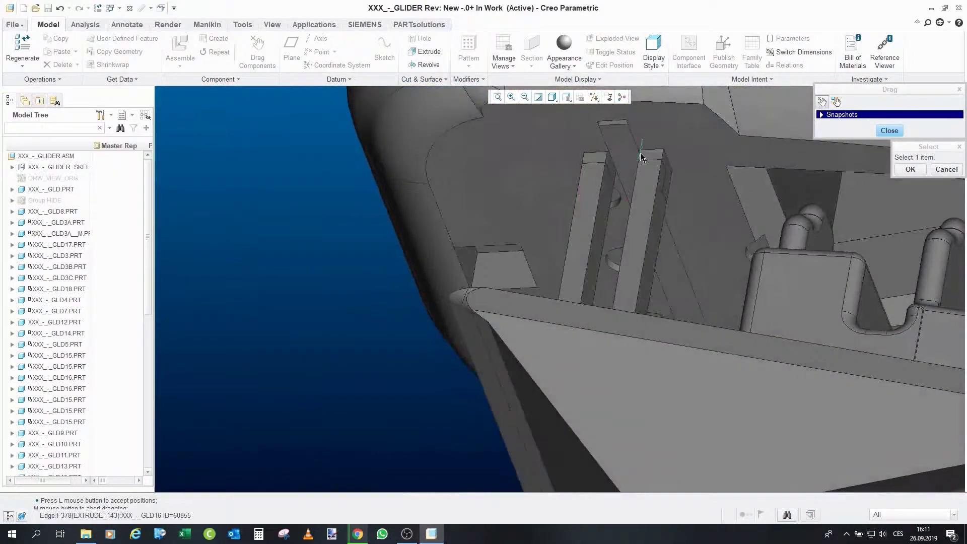
pyautogui.moveTo(665, 179); pyautogui.dragTo(668, 185, button='middle')
pyautogui.scroll(4, 531, 199)
pyautogui.scroll(3, 532, 200)
pyautogui.moveTo(643, 277); pyautogui.dragTo(603, 297, button='middle')
pyautogui.scroll(2, 715, 285)
pyautogui.moveTo(695, 280)
pyautogui.mouseDown(button='middle')
pyautogui.moveTo(736, 294)
pyautogui.moveTo(648, 276)
pyautogui.moveTo(664, 283)
pyautogui.mouseUp(button='middle')
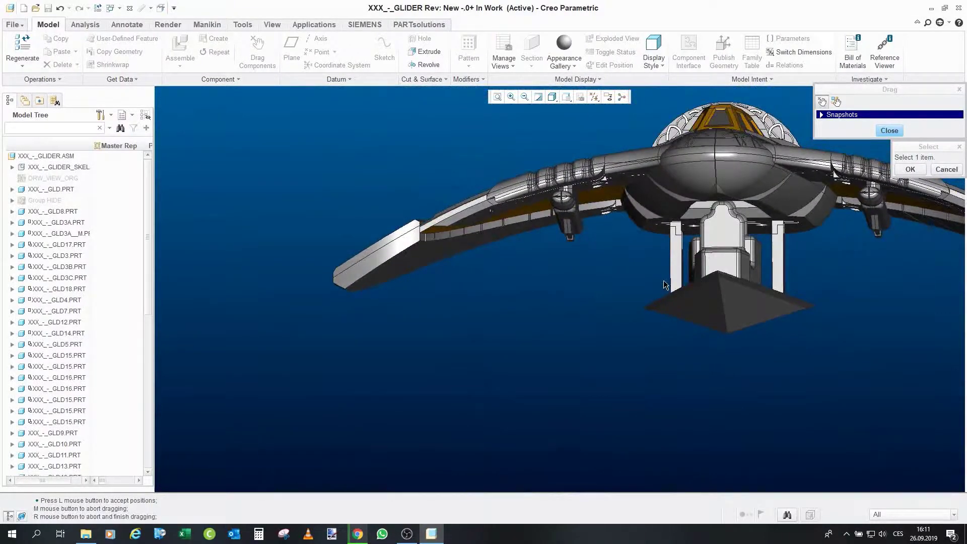
pyautogui.moveTo(727, 295)
pyautogui.mouseDown(button='middle')
pyautogui.moveTo(725, 304)
pyautogui.moveTo(692, 297)
pyautogui.moveTo(733, 248)
pyautogui.mouseUp(button='middle')
pyautogui.scroll(1, 712, 286)
pyautogui.scroll(-4, 711, 286)
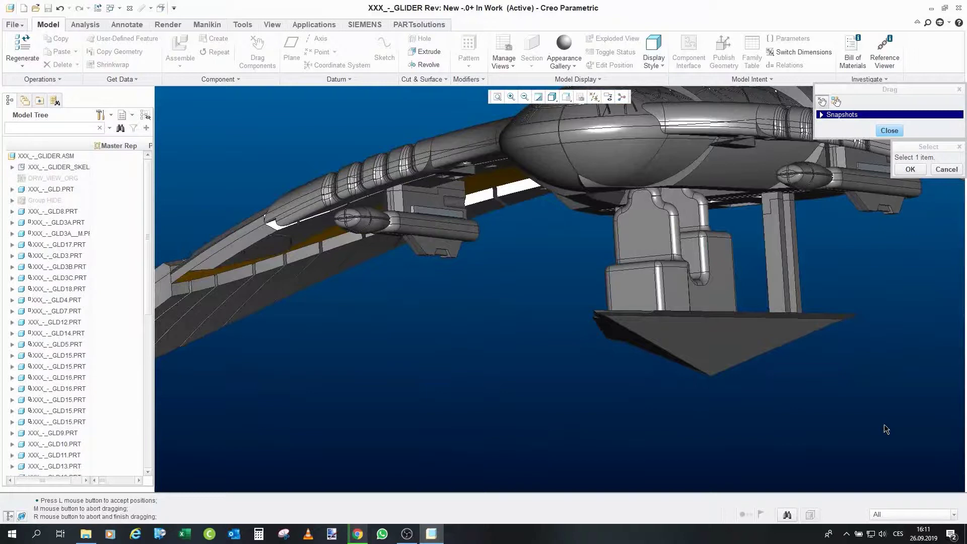
pyautogui.scroll(2, 724, 420)
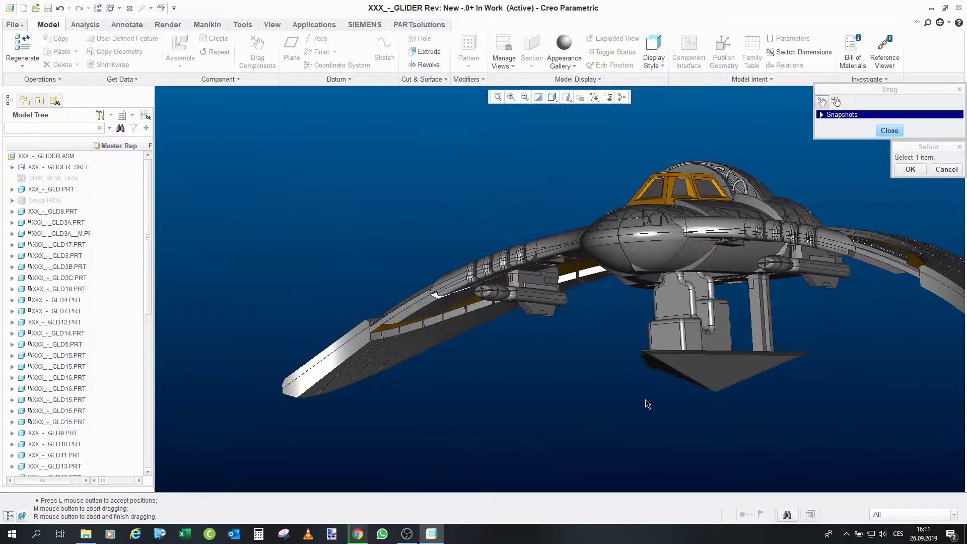
# Step: Raise the pyramid-shaped base back into the fuselage underside
pyautogui.scroll(1, 645, 396)
pyautogui.scroll(-2, 688, 358)
pyautogui.moveTo(685, 359)
pyautogui.mouseDown(button='middle')
pyautogui.moveTo(683, 211)
pyautogui.moveTo(655, 257)
pyautogui.moveTo(675, 350)
pyautogui.moveTo(696, 339)
pyautogui.mouseUp(button='middle')
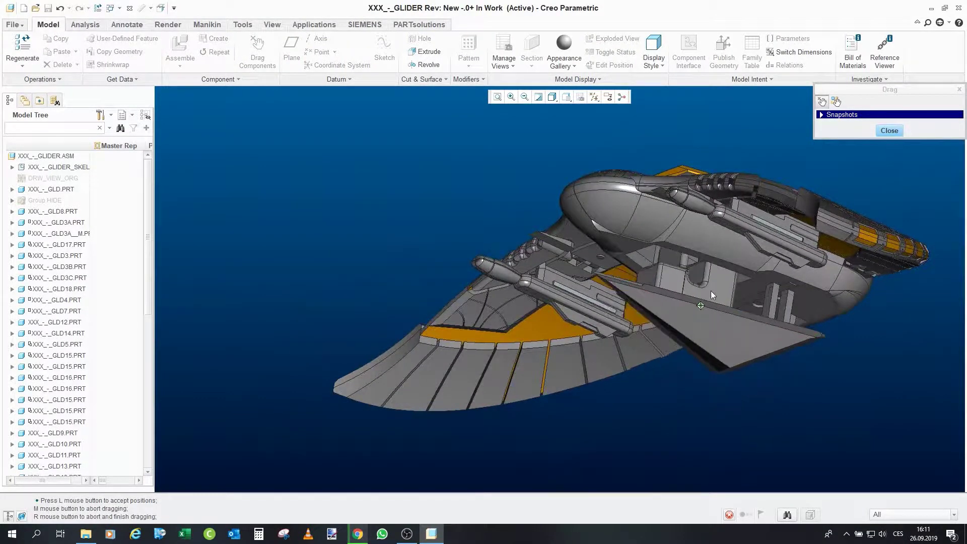
pyautogui.moveTo(722, 273)
pyautogui.mouseDown(button='middle')
pyautogui.moveTo(694, 354)
pyautogui.moveTo(678, 284)
pyautogui.moveTo(710, 417)
pyautogui.moveTo(716, 384)
pyautogui.mouseUp(button='middle')
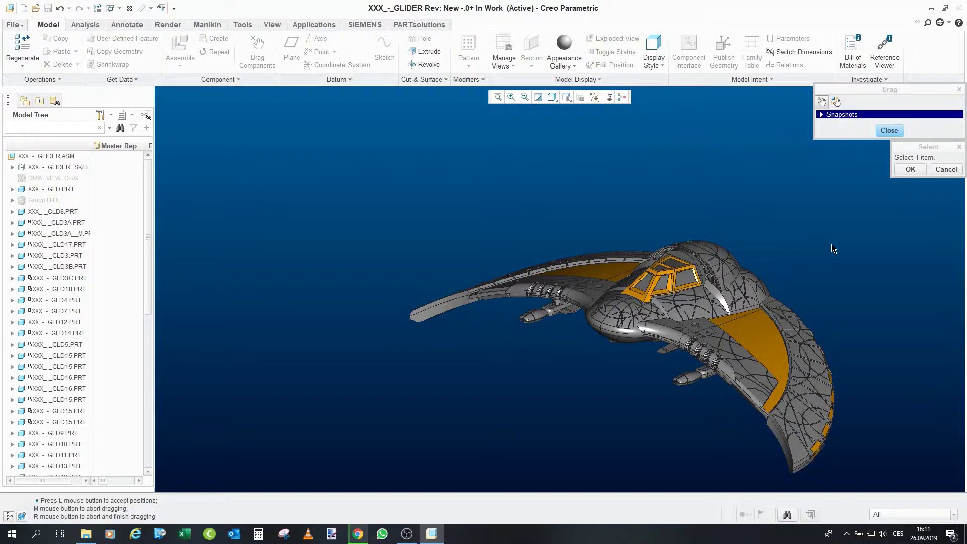
# Step: Open the cockpit by sliding the front canopy with its nose cover forward and the rear canopy back
pyautogui.scroll(-4, 713, 322)
pyautogui.moveTo(695, 313); pyautogui.dragTo(634, 253, button='middle')
pyautogui.scroll(-3, 635, 257)
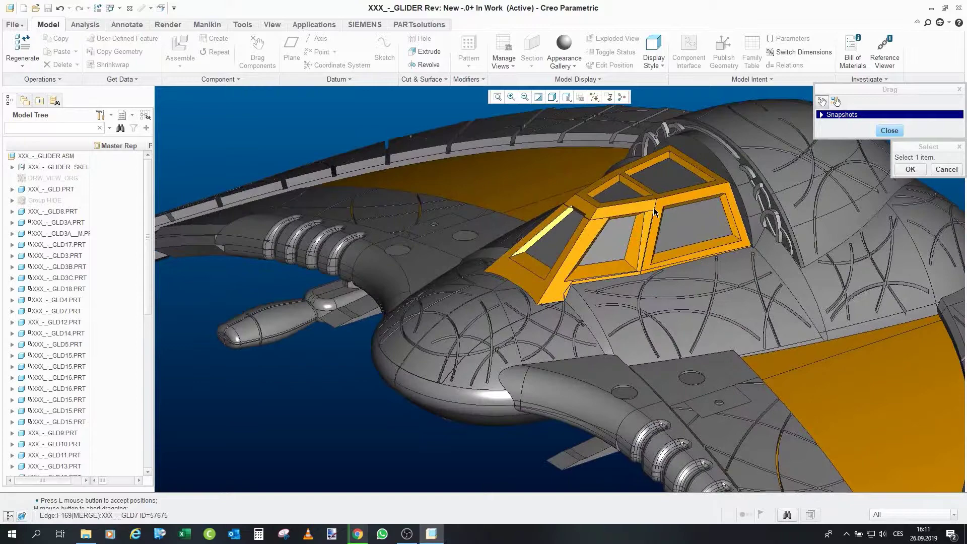
pyautogui.click(588, 199)
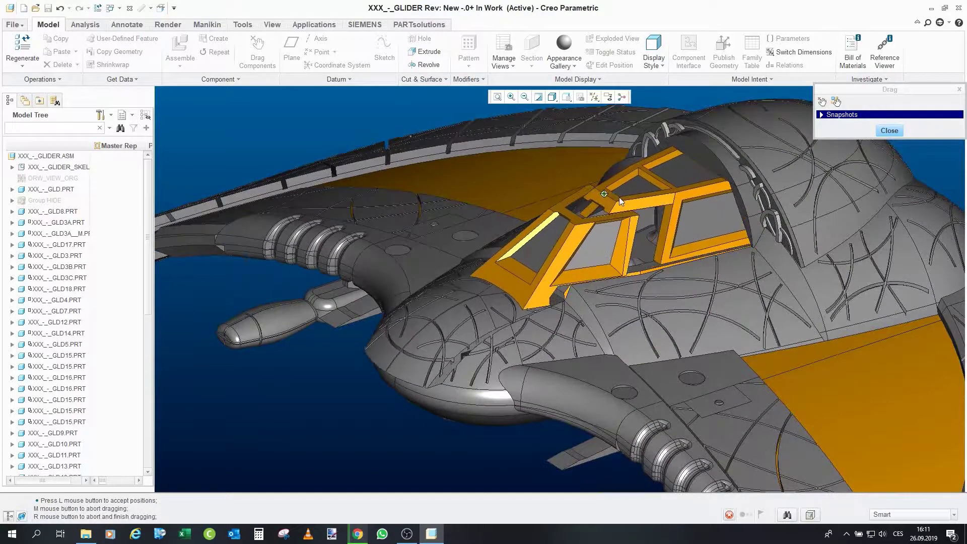
pyautogui.click(769, 198)
pyautogui.moveTo(700, 235)
pyautogui.mouseDown(button='middle')
pyautogui.moveTo(720, 224)
pyautogui.moveTo(771, 262)
pyautogui.moveTo(712, 232)
pyautogui.moveTo(703, 243)
pyautogui.moveTo(709, 190)
pyautogui.moveTo(693, 199)
pyautogui.mouseUp(button='middle')
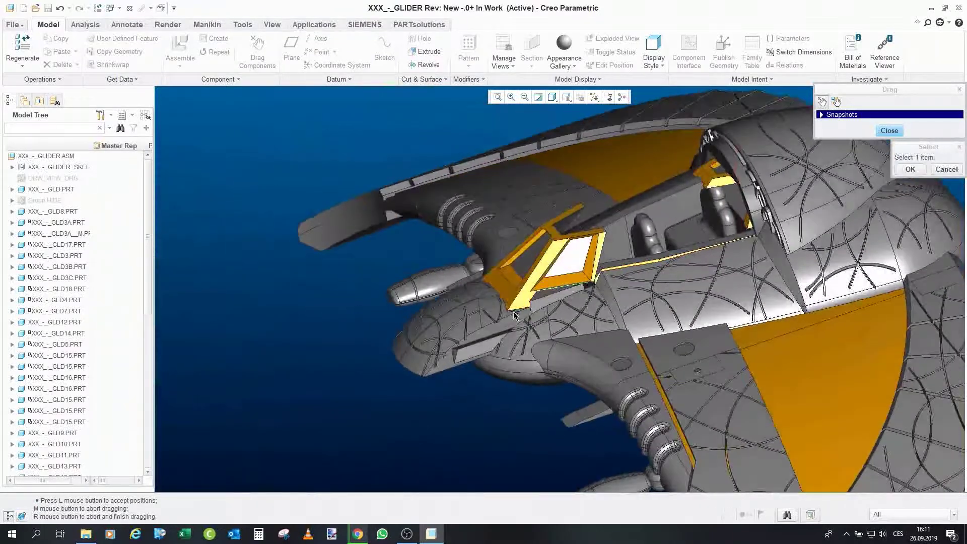
pyautogui.scroll(-3, 526, 289)
pyautogui.moveTo(501, 313); pyautogui.dragTo(531, 323, button='middle')
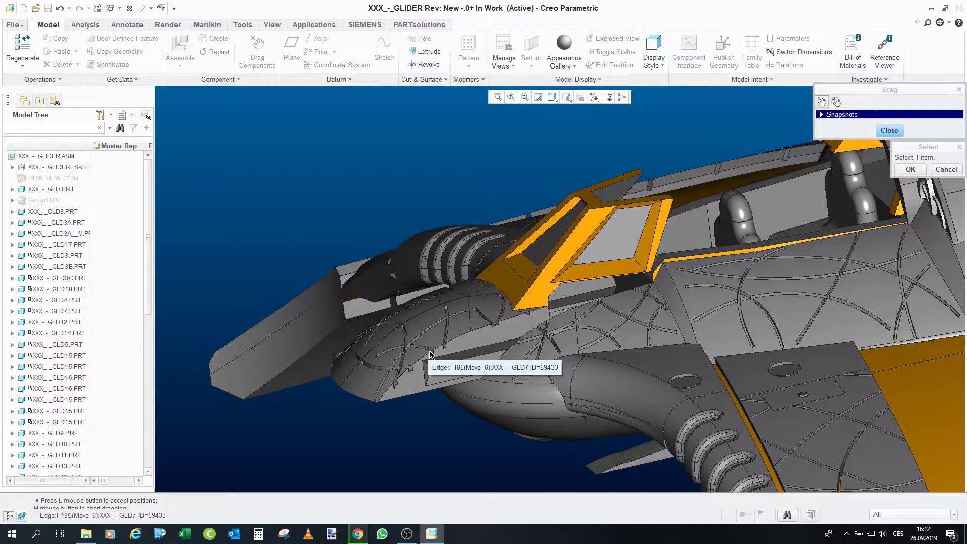
# Step: Finish dragging components and open the nose and front canopy part XXX_-_GLD7 in its own window
pyautogui.middleClick(549, 192)
pyautogui.middleClick(549, 190)
pyautogui.rightClick(566, 260)
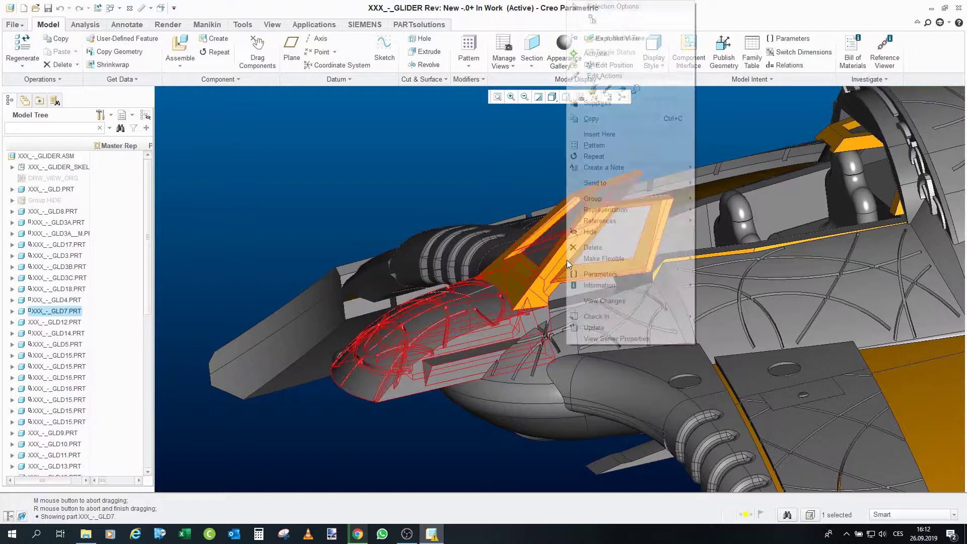
pyautogui.click(591, 66)
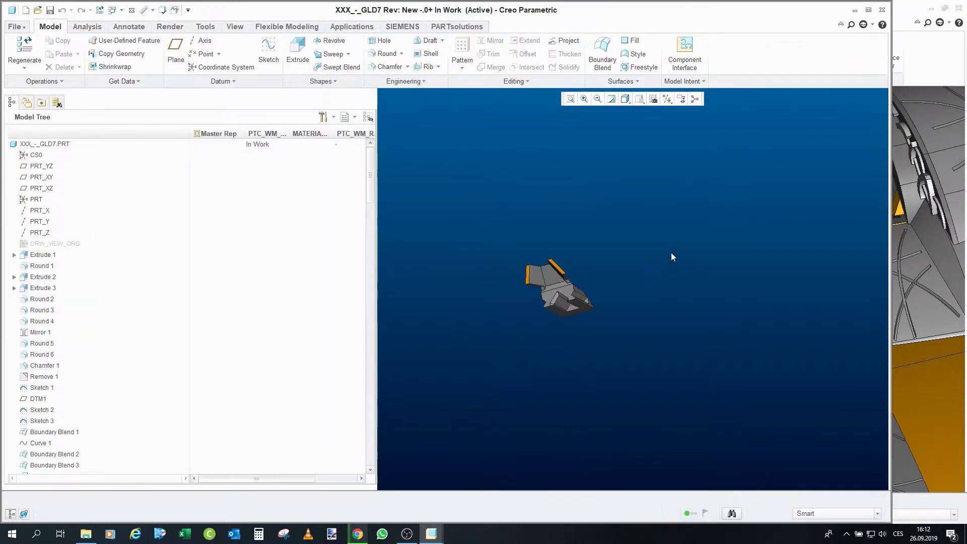
# Step: Examine the canopy frame, glass panel and side grooves of the nose part, and close its window
pyautogui.scroll(-7, 506, 295)
pyautogui.moveTo(634, 283)
pyautogui.mouseDown(button='middle')
pyautogui.moveTo(577, 264)
pyautogui.moveTo(576, 291)
pyautogui.mouseUp(button='middle')
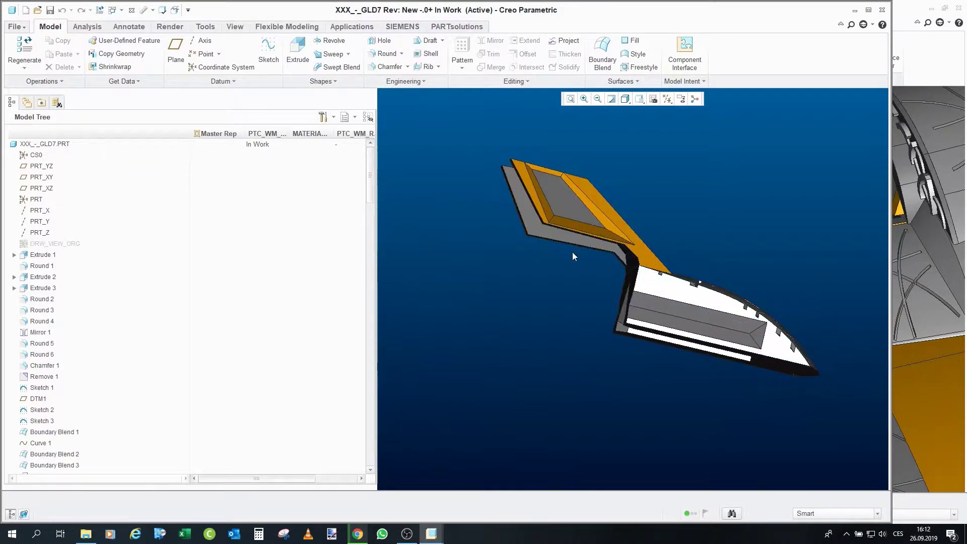
pyautogui.moveTo(573, 254)
pyautogui.mouseDown(button='middle')
pyautogui.moveTo(586, 263)
pyautogui.moveTo(609, 251)
pyautogui.mouseUp(button='middle')
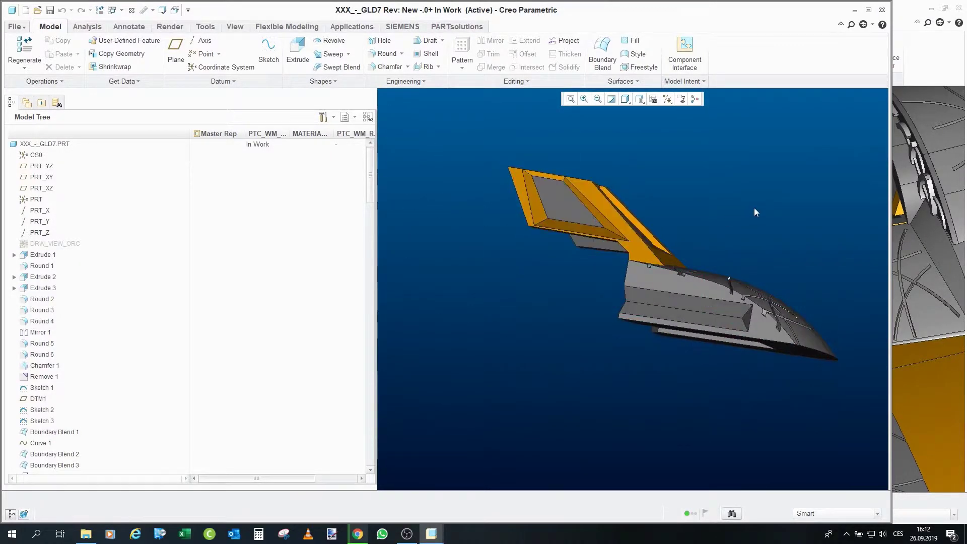
pyautogui.scroll(-5, 612, 218)
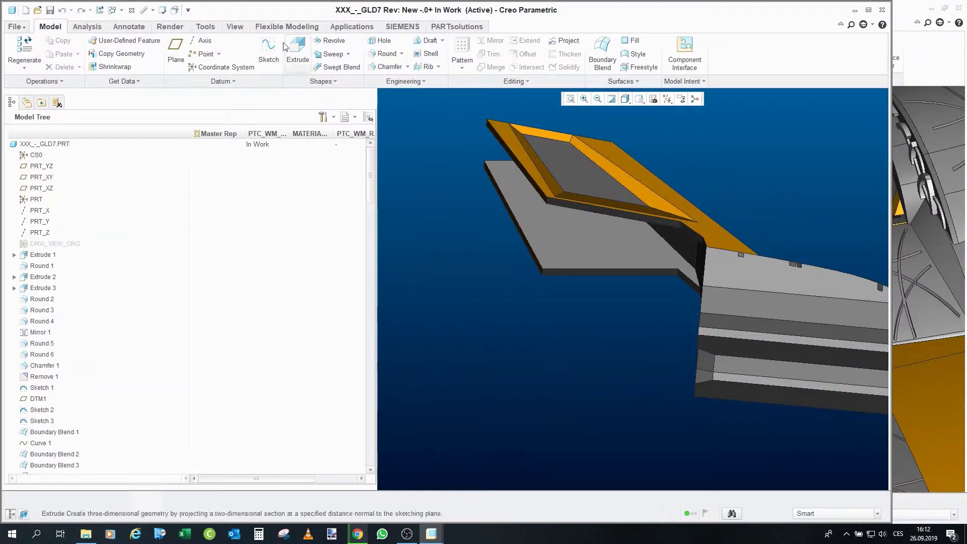
pyautogui.click(132, 12)
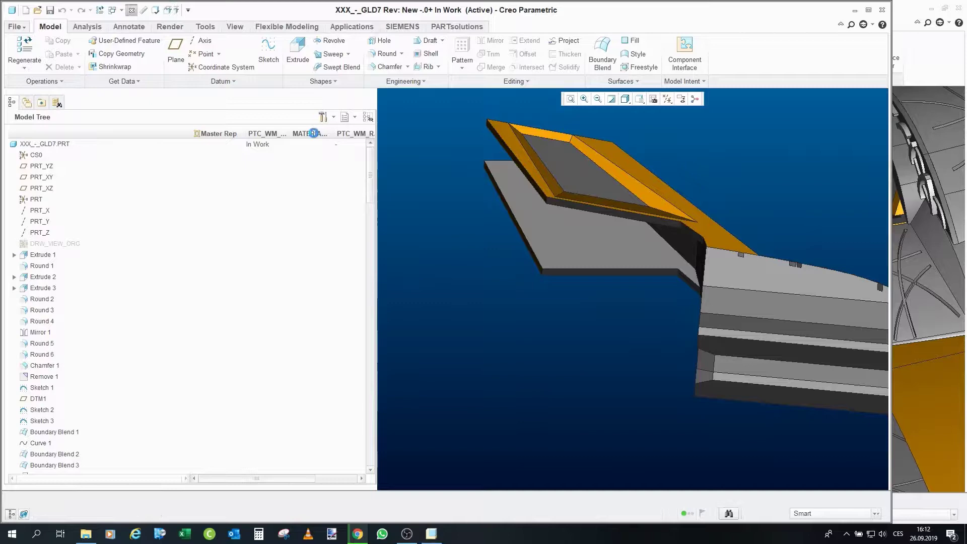
# Step: Use Drag Components to slide the front canopy and nose cover back until the cockpit is closed
pyautogui.scroll(5, 512, 220)
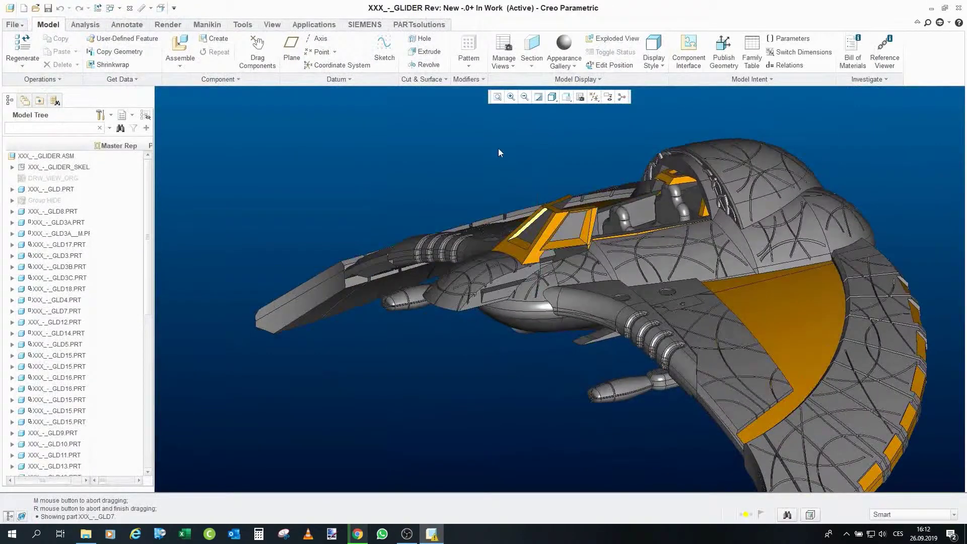
pyautogui.click(257, 48)
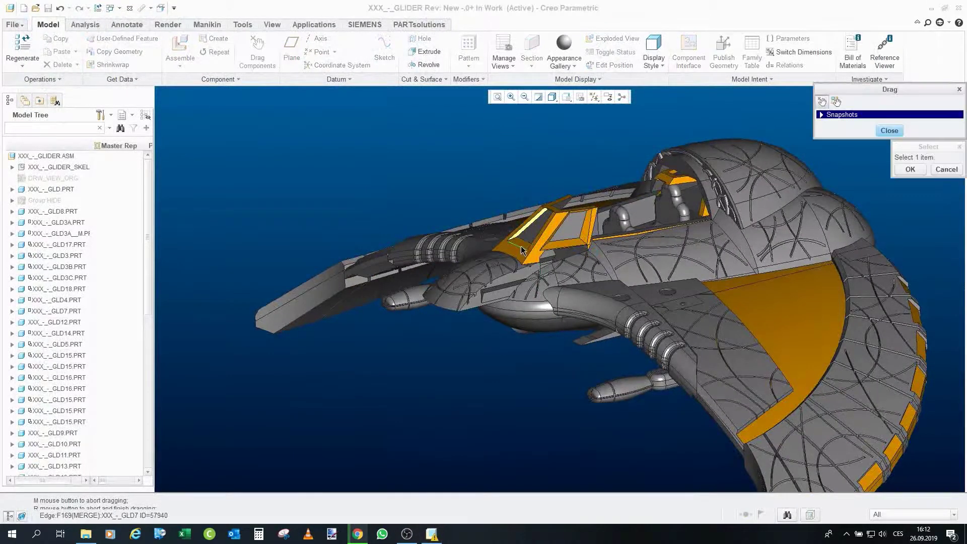
pyautogui.click(568, 236)
pyautogui.scroll(3, 473, 147)
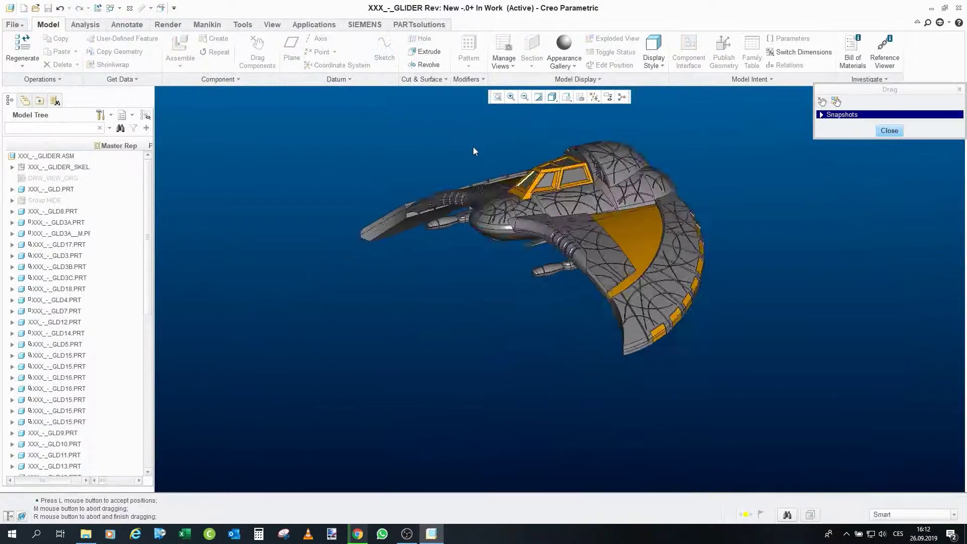
# Step: Swing the flat locking arms under both wing roots sideways across the wing hinges to lock the spread wings
pyautogui.moveTo(579, 213); pyautogui.dragTo(683, 179, button='middle')
pyautogui.scroll(3, 499, 133)
pyautogui.scroll(-6, 507, 196)
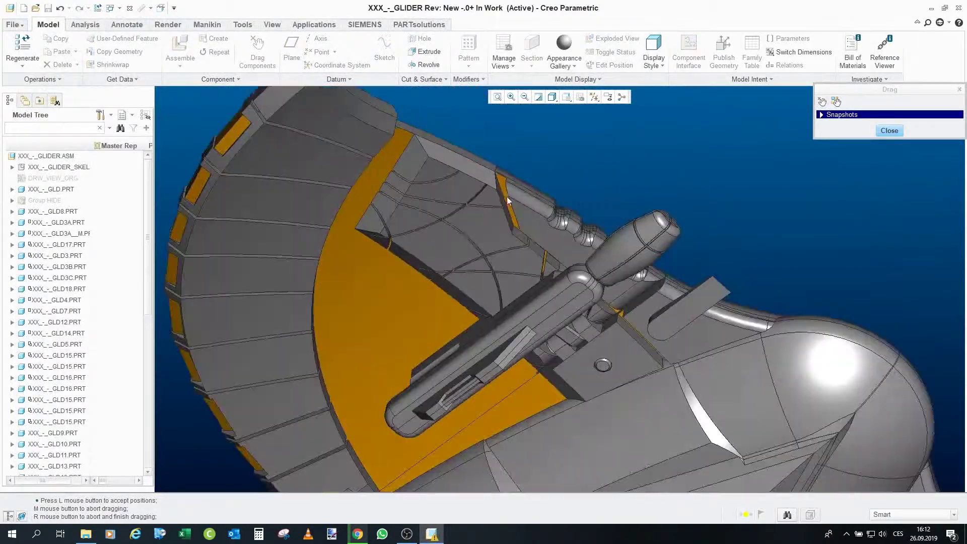
pyautogui.moveTo(516, 252); pyautogui.dragTo(468, 305, button='middle')
pyautogui.middleClick(512, 351)
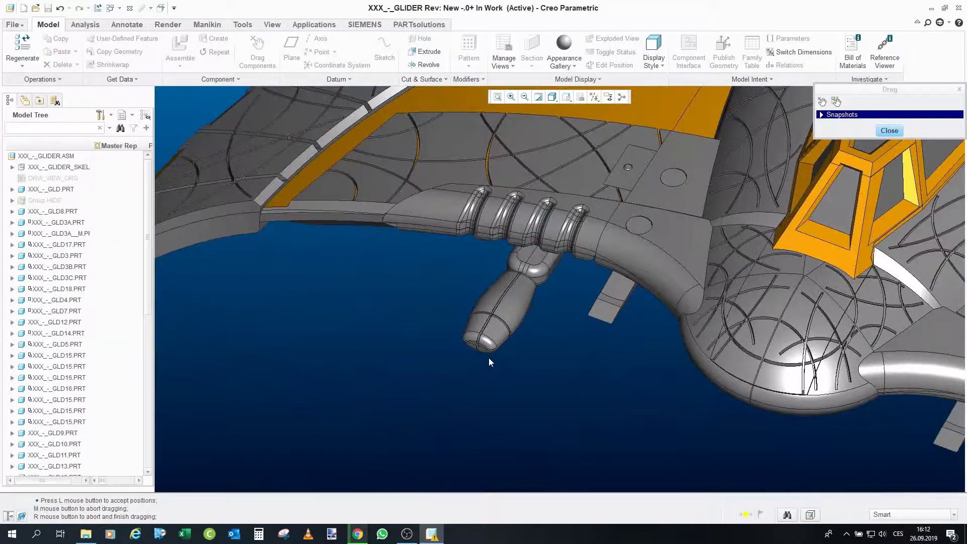
pyautogui.moveTo(489, 358); pyautogui.dragTo(548, 215, button='middle')
pyautogui.click(827, 103)
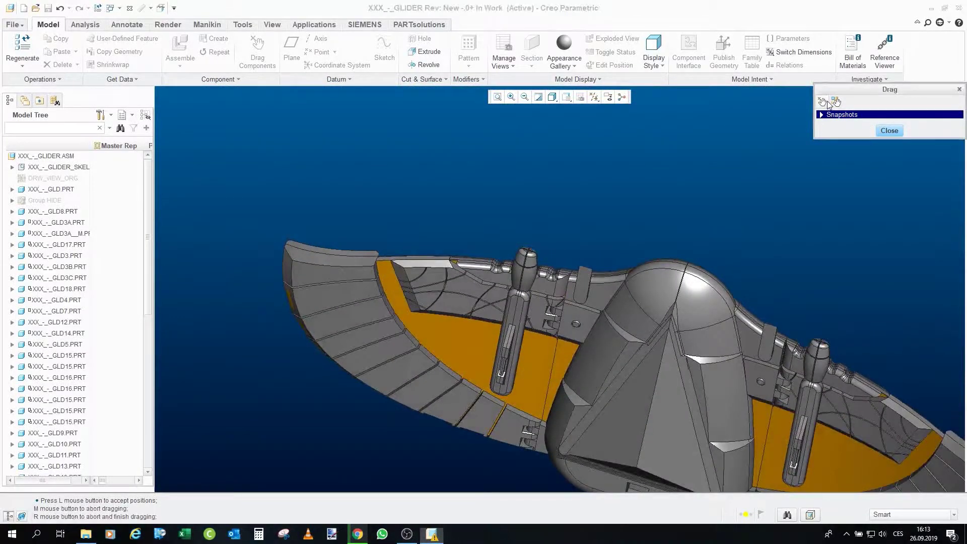
pyautogui.click(586, 277)
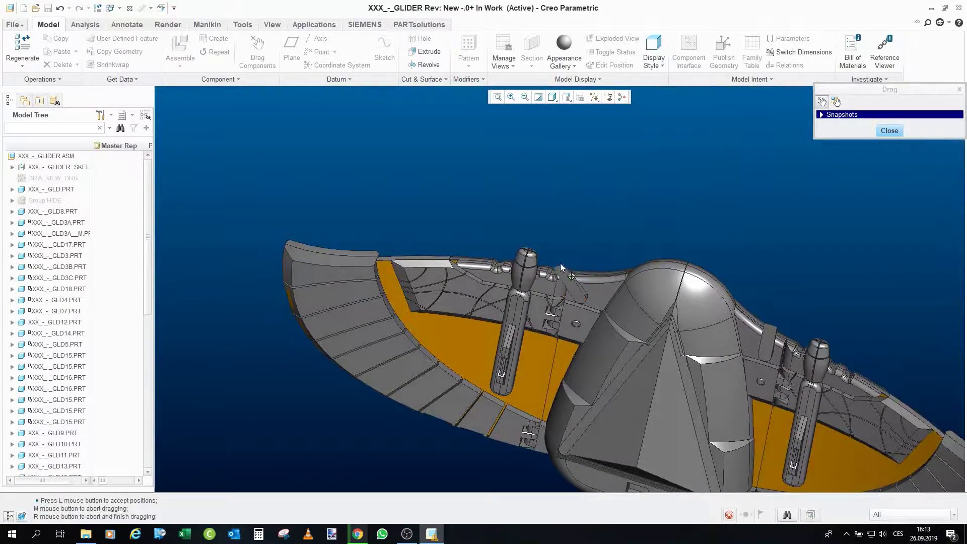
pyautogui.click(540, 317)
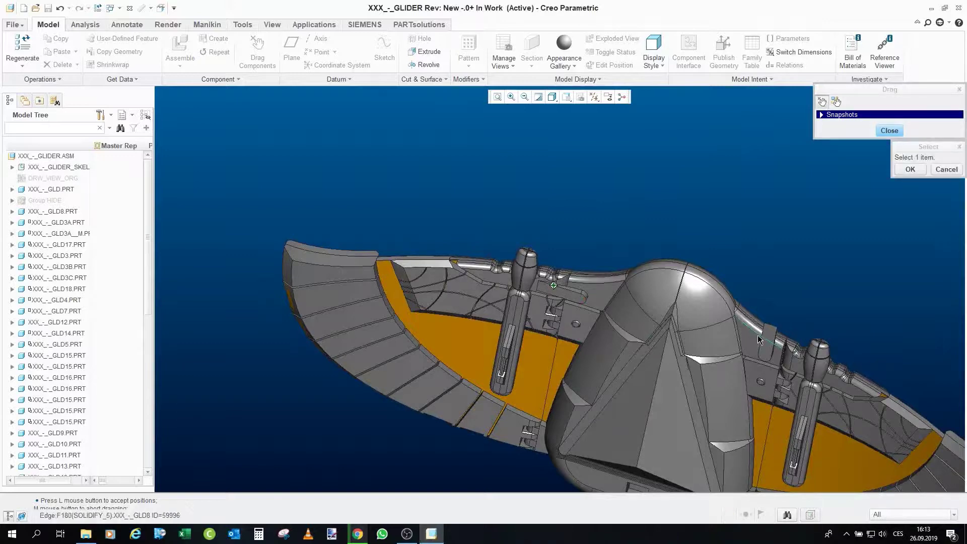
pyautogui.click(791, 359)
pyautogui.click(774, 375)
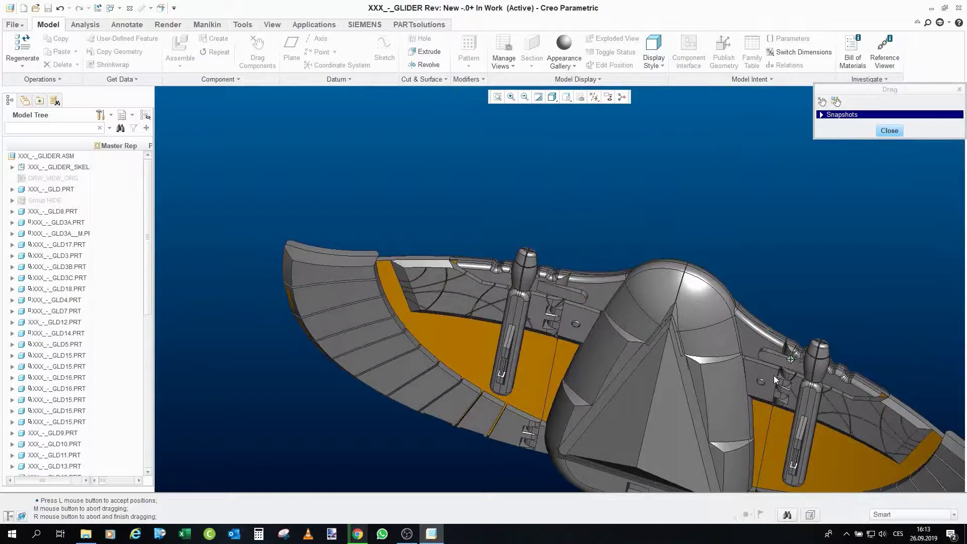
pyautogui.middleClick(775, 282)
# Step: Finish dragging components and examine the spread, locked wings from the underside and the front
pyautogui.scroll(-4, 797, 370)
pyautogui.moveTo(790, 360); pyautogui.dragTo(804, 366, button='middle')
pyautogui.scroll(10, 804, 372)
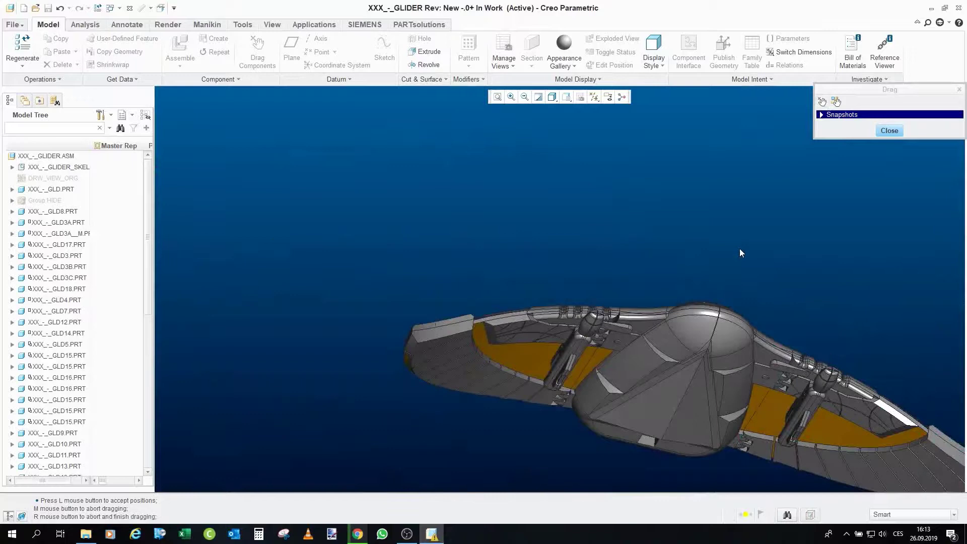
pyautogui.rightClick(707, 282)
pyautogui.moveTo(680, 349); pyautogui.dragTo(616, 345, button='middle')
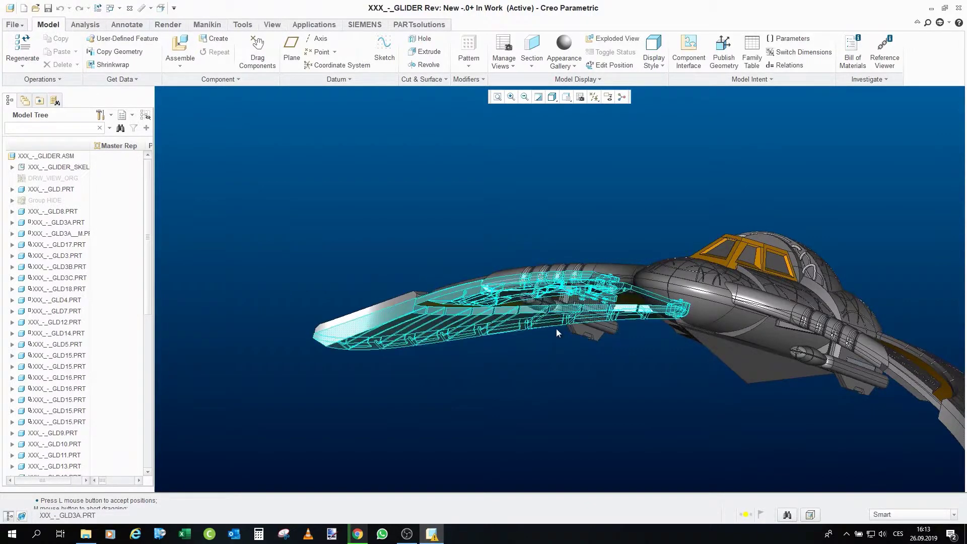
pyautogui.scroll(2, 682, 266)
pyautogui.moveTo(800, 297); pyautogui.dragTo(729, 300, button='middle')
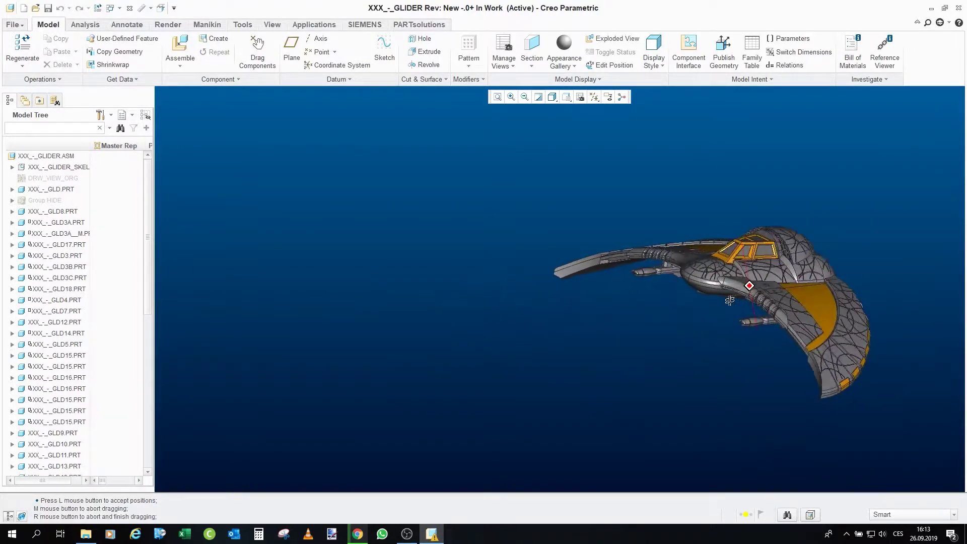
# Step: Examine the closed cockpit canopy, nose cover and rear dome from above and the front
pyautogui.scroll(10, 785, 267)
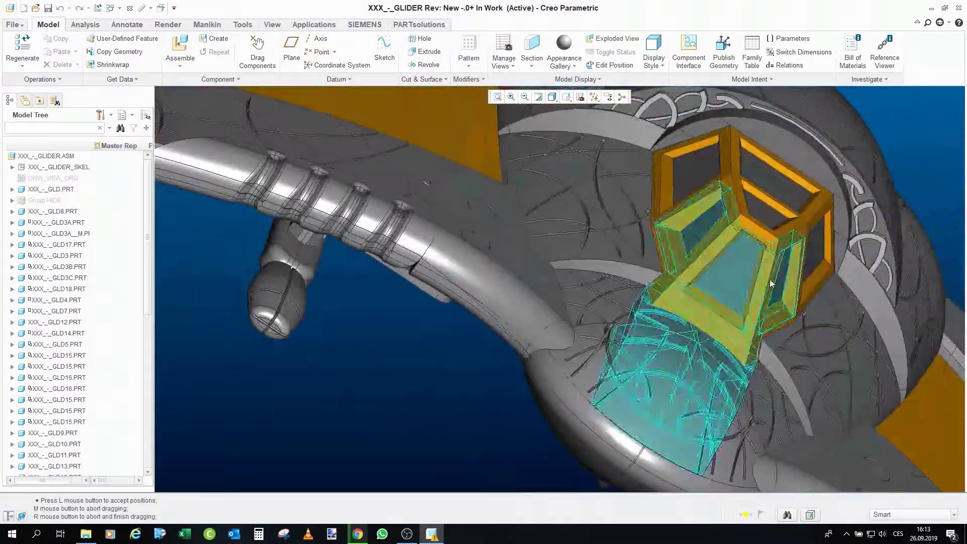
pyautogui.scroll(4, 771, 283)
pyautogui.moveTo(790, 171); pyautogui.dragTo(806, 141, button='middle')
pyautogui.scroll(-4, 817, 188)
pyautogui.moveTo(813, 201); pyautogui.dragTo(811, 238, button='middle')
pyautogui.scroll(3, 782, 93)
pyautogui.scroll(1, 784, 95)
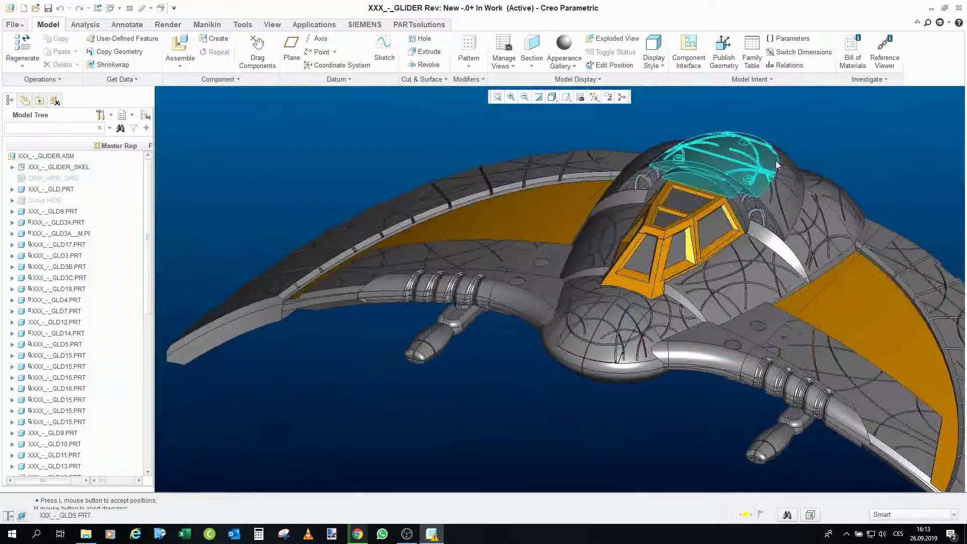
pyautogui.click(792, 250)
pyautogui.moveTo(793, 236); pyautogui.dragTo(738, 277, button='middle')
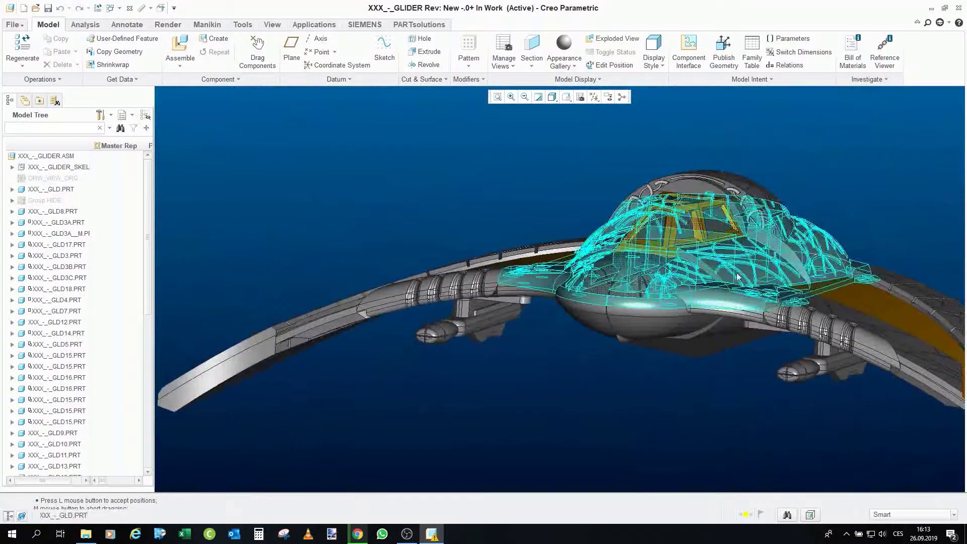
# Step: Examine the wing root hinge and its pin on the underside of the glider, up close and in overview
pyautogui.moveTo(623, 316); pyautogui.dragTo(622, 359, button='middle')
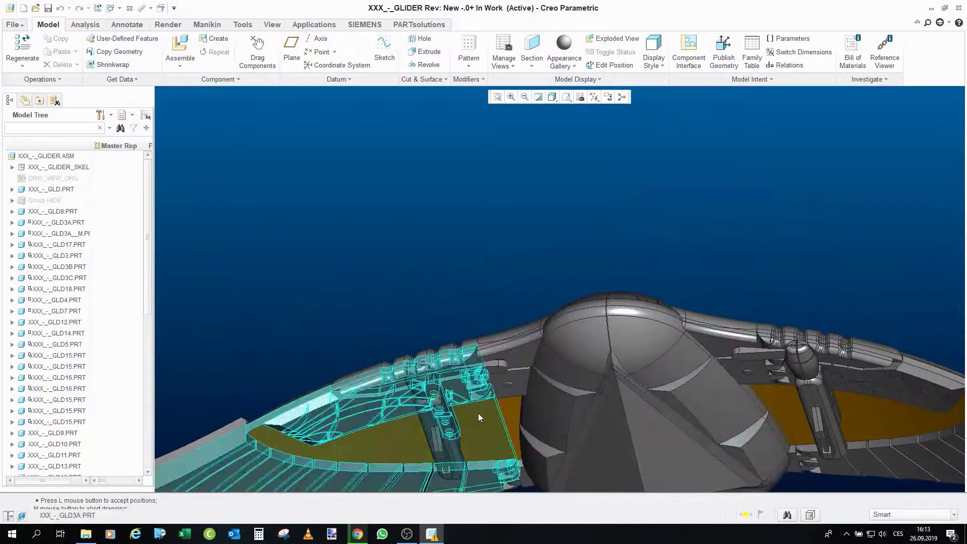
pyautogui.scroll(-10, 478, 413)
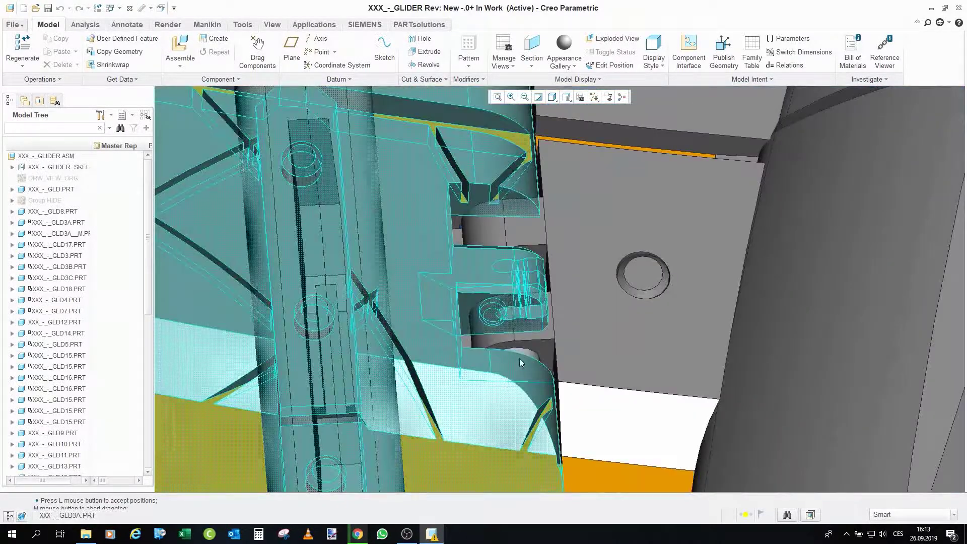
pyautogui.click(529, 352)
pyautogui.moveTo(529, 352); pyautogui.dragTo(515, 362, button='middle')
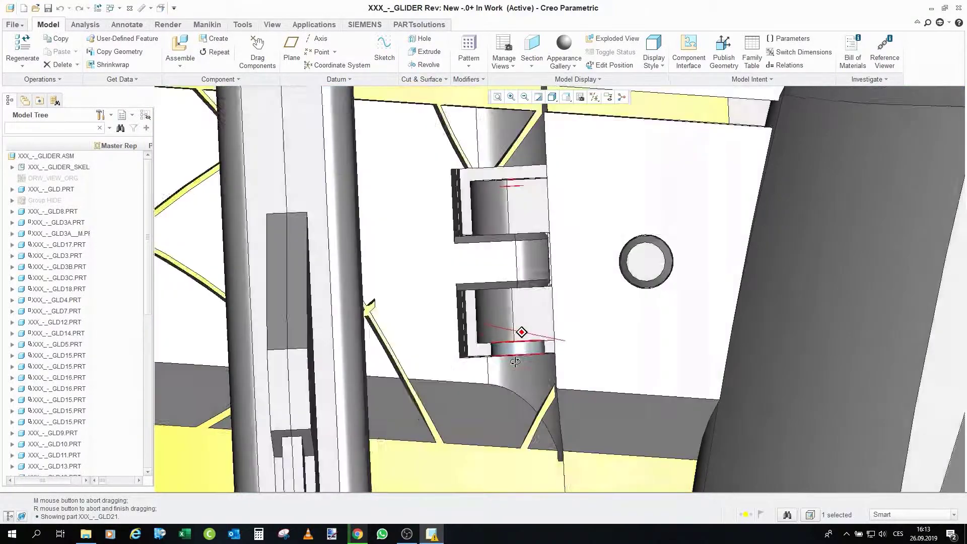
pyautogui.scroll(6, 515, 358)
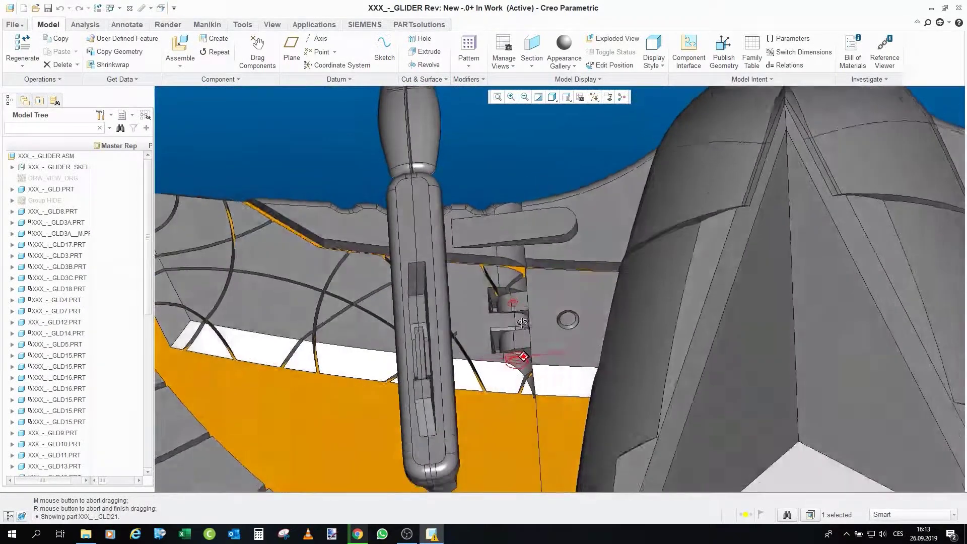
pyautogui.moveTo(522, 323); pyautogui.dragTo(542, 302, button='middle')
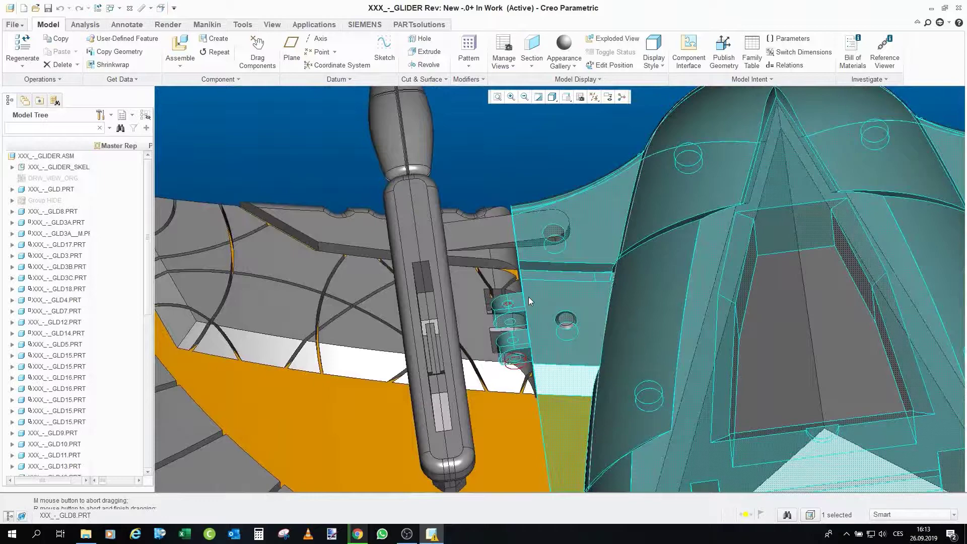
pyautogui.scroll(2, 528, 297)
pyautogui.click(526, 190)
pyautogui.scroll(2, 525, 191)
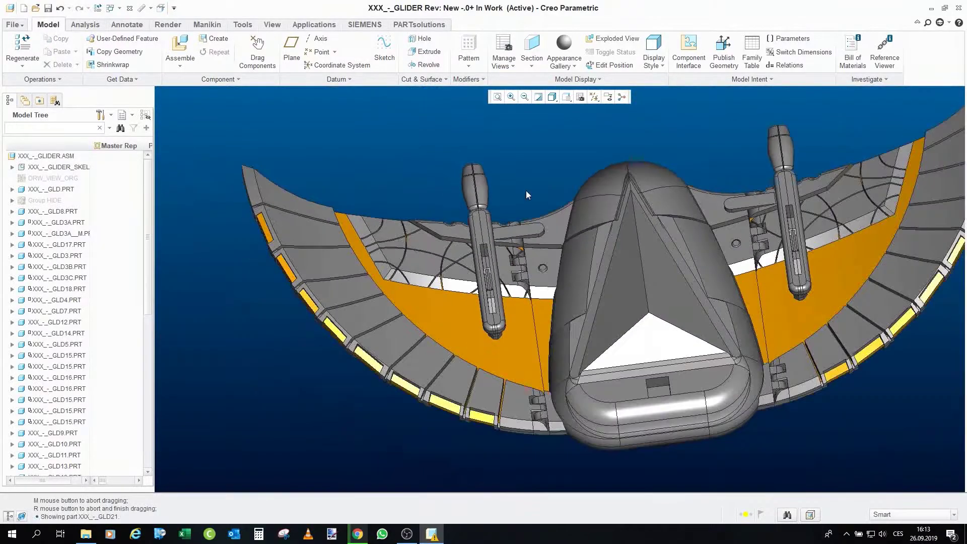
pyautogui.scroll(-6, 524, 274)
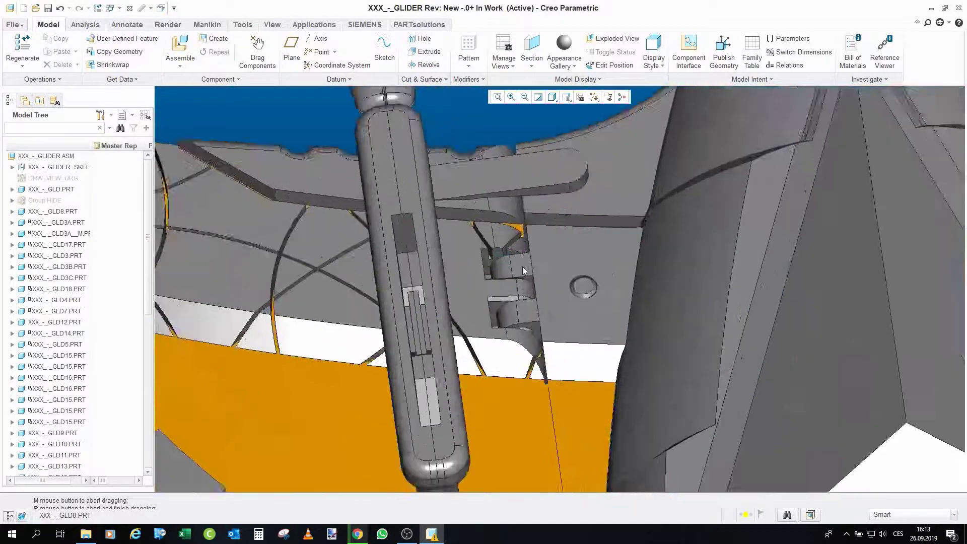
# Step: Open the wing part XXX_-_GLD3A.PRT from the assembly in its own window
pyautogui.click(506, 313)
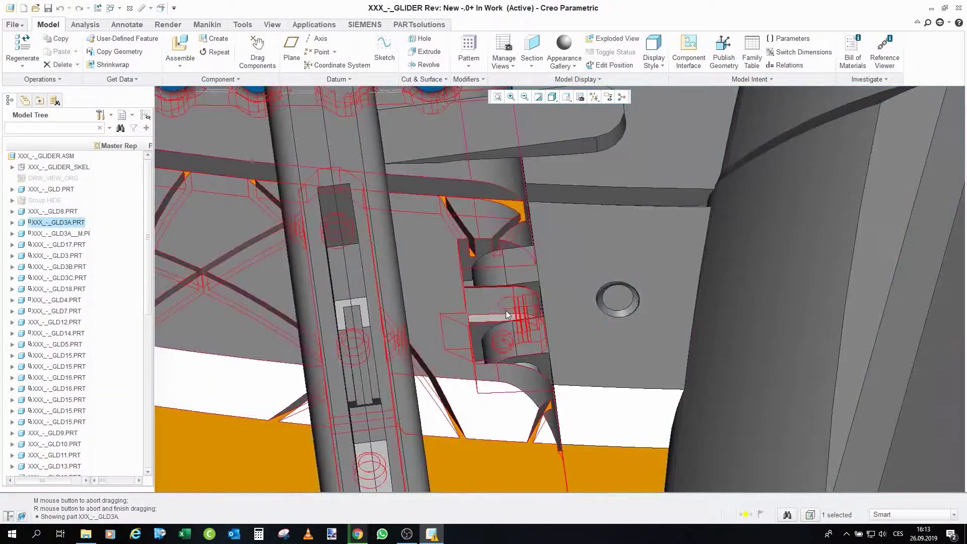
pyautogui.rightClick(506, 312)
pyautogui.click(554, 66)
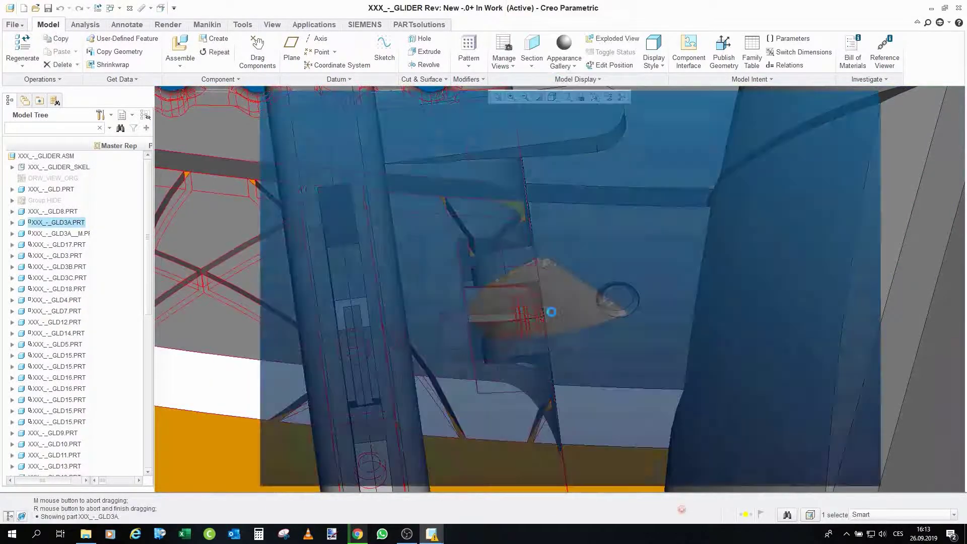
pyautogui.scroll(-5, 604, 286)
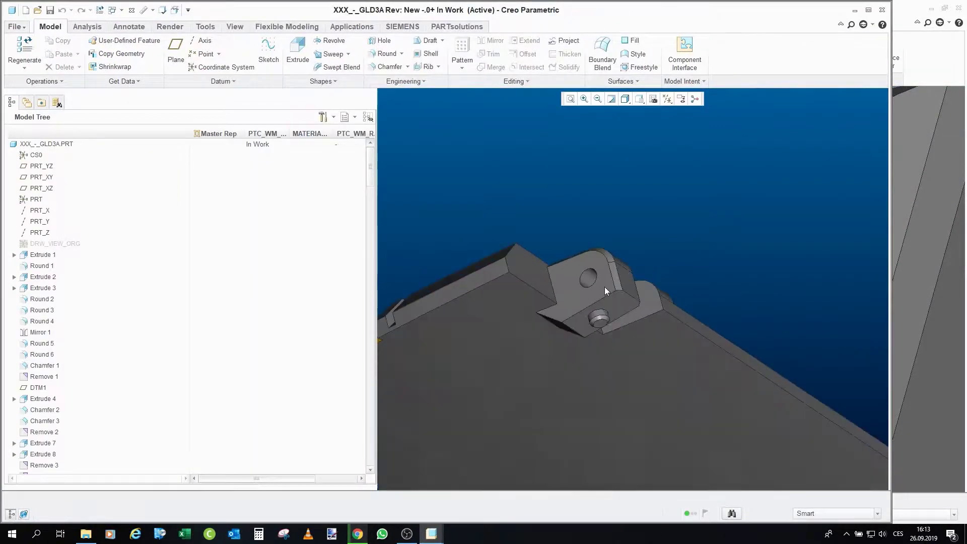
# Step: Examine the front hinge lug of the wing part and the cutouts beside it from several angles
pyautogui.moveTo(605, 286); pyautogui.dragTo(545, 202, button='middle')
pyautogui.scroll(-3, 597, 322)
pyautogui.moveTo(596, 319); pyautogui.dragTo(559, 255, button='middle')
pyautogui.scroll(5, 714, 295)
pyautogui.scroll(3, 714, 295)
pyautogui.scroll(-6, 479, 247)
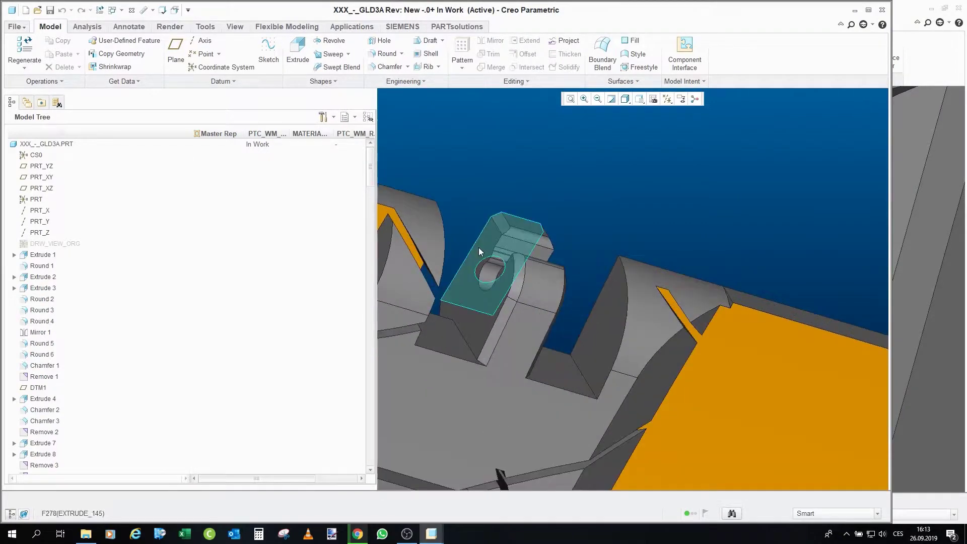
pyautogui.moveTo(478, 247); pyautogui.dragTo(557, 268, button='middle')
pyautogui.scroll(4, 595, 266)
pyautogui.scroll(-2, 629, 242)
pyautogui.moveTo(630, 242)
pyautogui.mouseDown(button='middle')
pyautogui.moveTo(621, 233)
pyautogui.moveTo(629, 250)
pyautogui.mouseUp(button='middle')
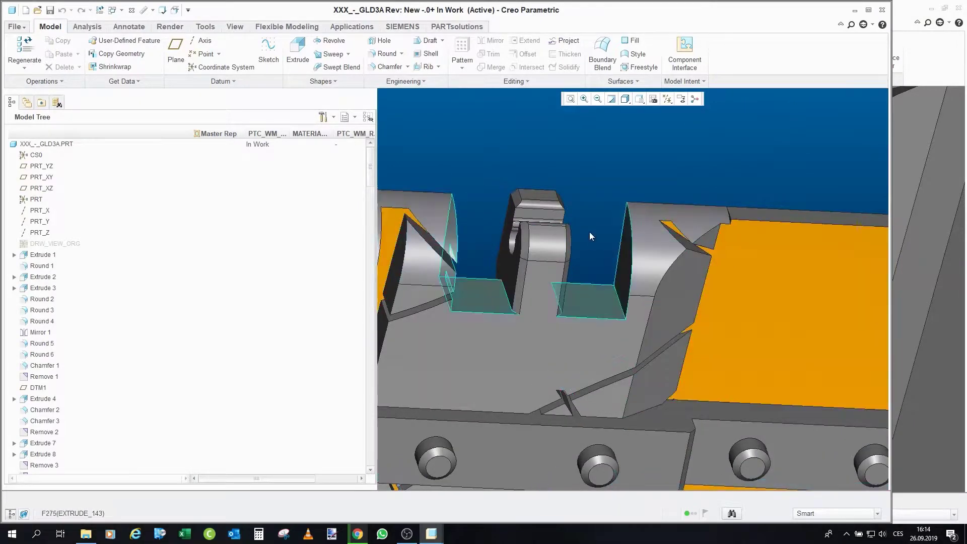
pyautogui.scroll(3, 473, 241)
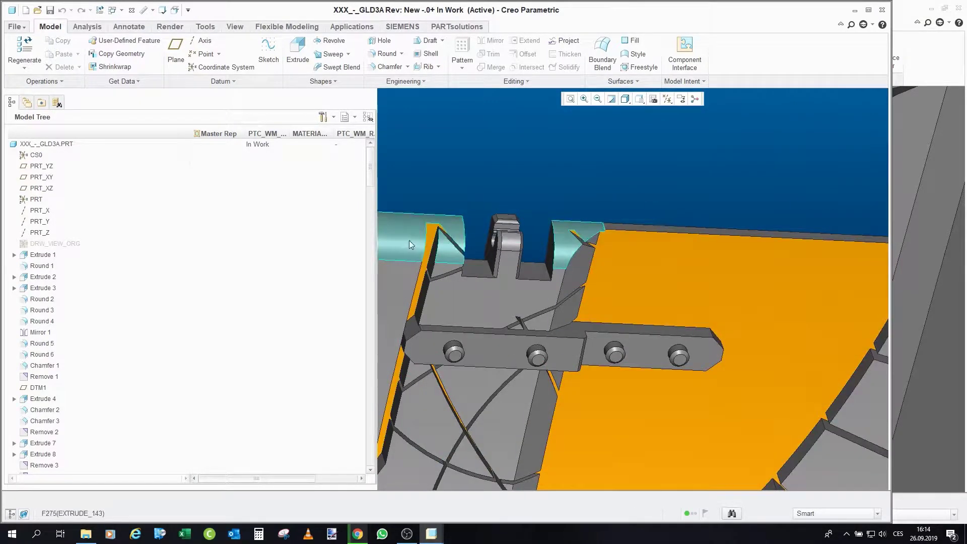
# Step: Examine the rear hinge lug of the wing part and its position relative to the front lug
pyautogui.scroll(4, 456, 241)
pyautogui.scroll(-4, 657, 244)
pyautogui.scroll(-2, 676, 261)
pyautogui.moveTo(676, 261); pyautogui.dragTo(729, 291, button='middle')
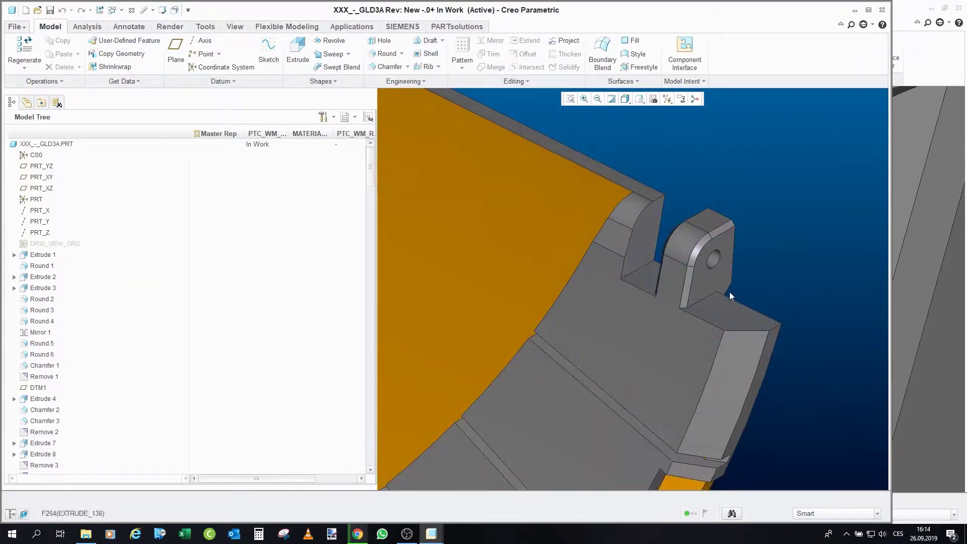
pyautogui.scroll(2, 719, 263)
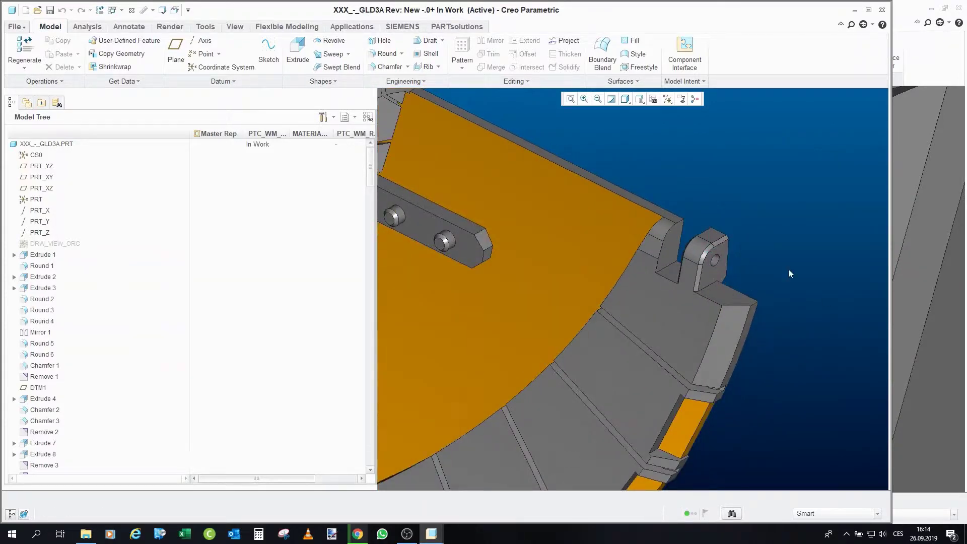
pyautogui.scroll(4, 761, 307)
pyautogui.scroll(-8, 649, 223)
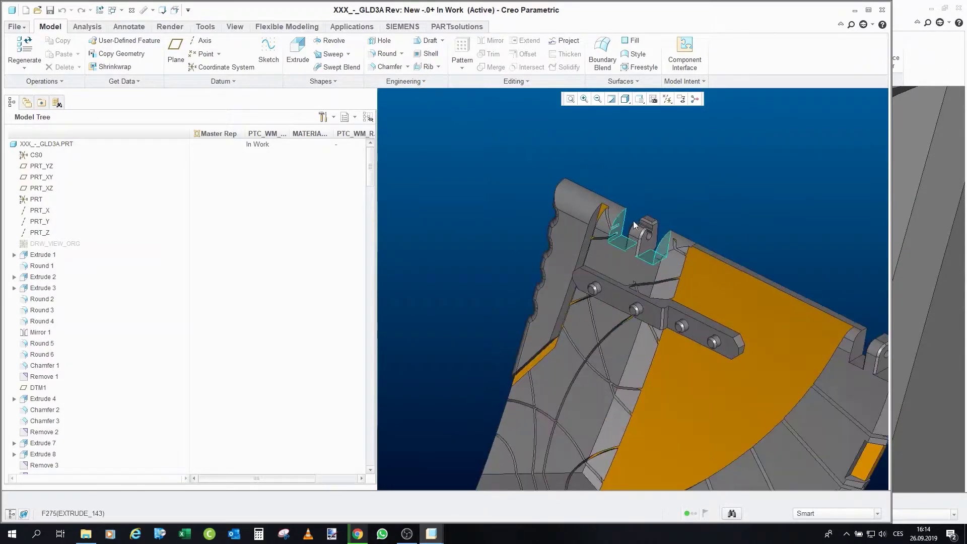
# Step: Inspect the rounded snap-in slot in the front hinge lug, and close the part window to return to the assembly
pyautogui.moveTo(649, 223); pyautogui.dragTo(649, 264, button='middle')
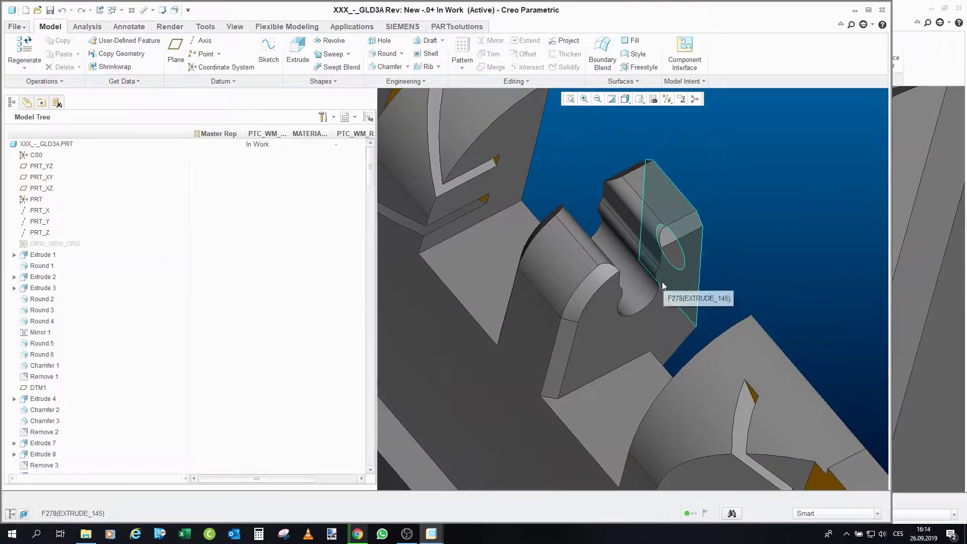
pyautogui.click(602, 181)
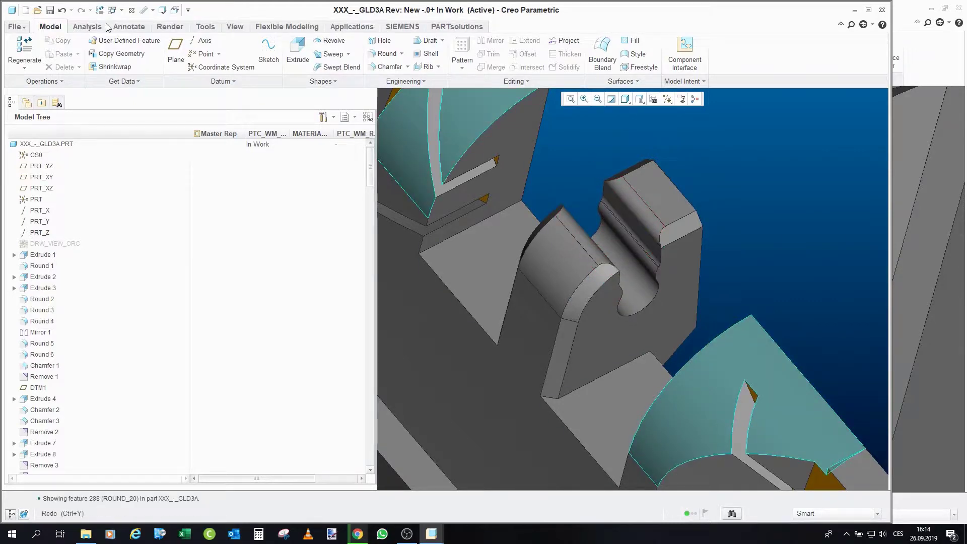
pyautogui.click(129, 12)
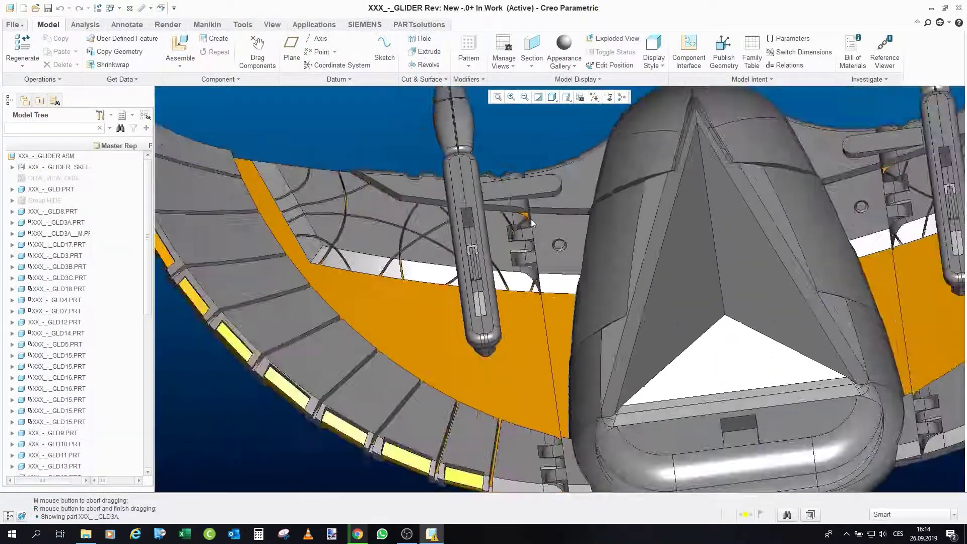
# Step: Examine the assembled glider's wings, cockpit and rear dome from above and the front
pyautogui.moveTo(531, 219); pyautogui.dragTo(502, 253, button='middle')
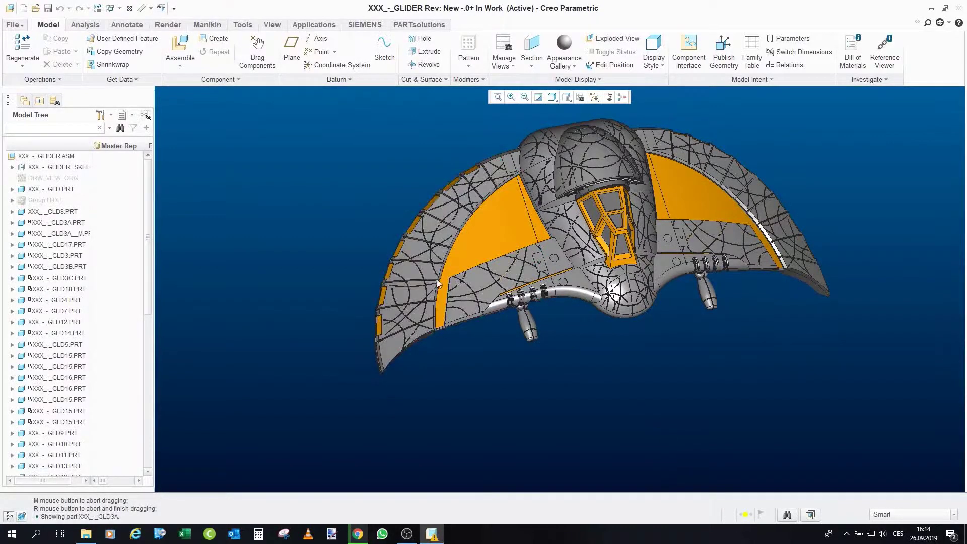
pyautogui.scroll(-3, 438, 281)
pyautogui.moveTo(439, 281)
pyautogui.mouseDown(button='middle')
pyautogui.moveTo(451, 274)
pyautogui.moveTo(450, 288)
pyautogui.mouseUp(button='middle')
pyautogui.scroll(3, 450, 287)
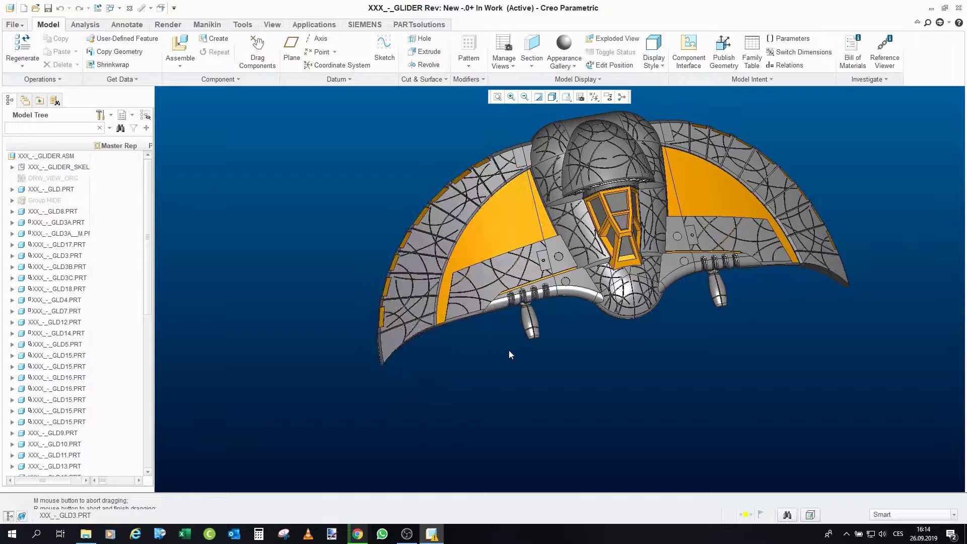
pyautogui.moveTo(706, 397); pyautogui.dragTo(656, 283, button='middle')
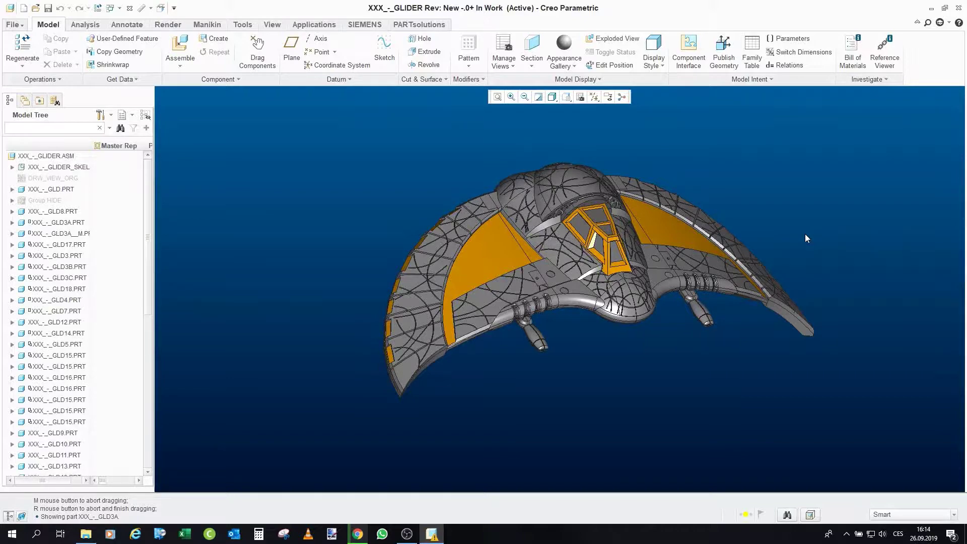
pyautogui.scroll(-4, 607, 183)
pyautogui.moveTo(602, 184); pyautogui.dragTo(567, 183, button='middle')
pyautogui.scroll(4, 562, 195)
pyautogui.scroll(-4, 562, 201)
pyautogui.scroll(3, 566, 184)
pyautogui.moveTo(573, 223); pyautogui.dragTo(443, 245, button='middle')
# Step: Examine the square opening in the rear underside of the glider body
pyautogui.moveTo(630, 258)
pyautogui.mouseDown(button='middle')
pyautogui.moveTo(617, 234)
pyautogui.moveTo(580, 241)
pyautogui.moveTo(576, 215)
pyautogui.moveTo(479, 261)
pyautogui.moveTo(464, 228)
pyautogui.moveTo(538, 231)
pyautogui.moveTo(505, 243)
pyautogui.moveTo(724, 307)
pyautogui.moveTo(608, 230)
pyautogui.moveTo(525, 261)
pyautogui.moveTo(545, 268)
pyautogui.moveTo(658, 215)
pyautogui.moveTo(525, 347)
pyautogui.mouseUp(button='middle')
pyautogui.scroll(-5, 576, 214)
pyautogui.scroll(-5, 524, 348)
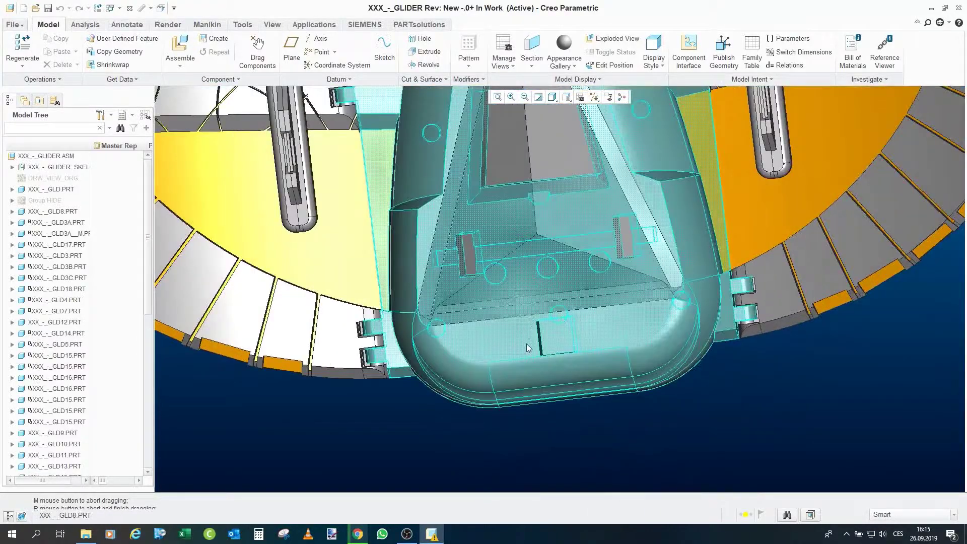
pyautogui.scroll(5, 570, 322)
pyautogui.moveTo(568, 321)
pyautogui.mouseDown(button='middle')
pyautogui.moveTo(589, 298)
pyautogui.moveTo(603, 325)
pyautogui.moveTo(653, 320)
pyautogui.moveTo(706, 330)
pyautogui.moveTo(658, 331)
pyautogui.mouseUp(button='middle')
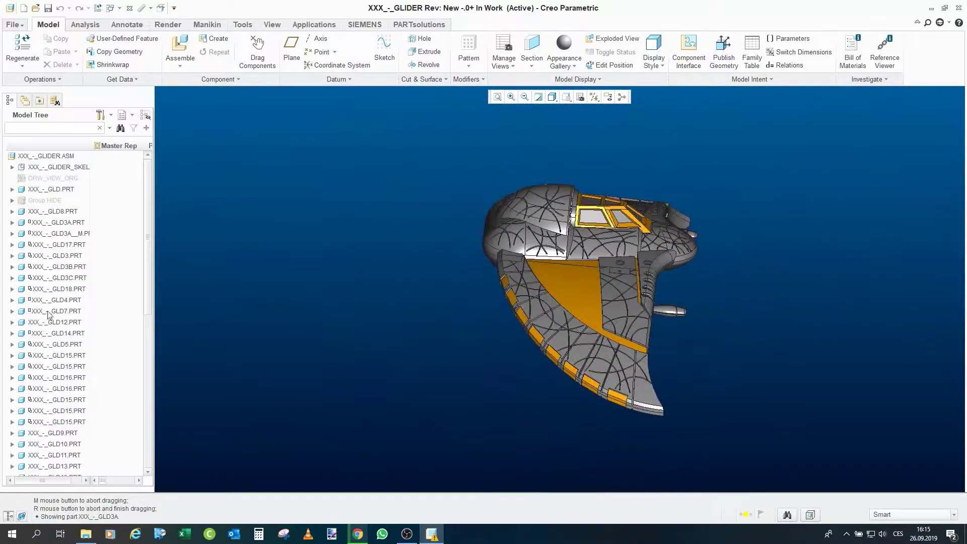
# Step: Unhide the PODSTAVEC group near the end of the model tree
pyautogui.moveTo(150, 227); pyautogui.dragTo(159, 428)
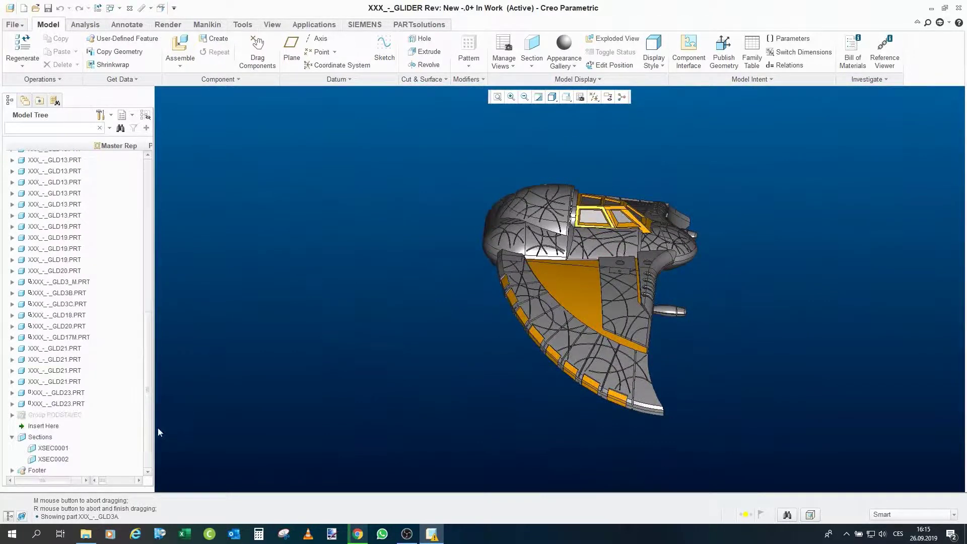
pyautogui.click(69, 416)
pyautogui.rightClick(69, 416)
pyautogui.click(114, 355)
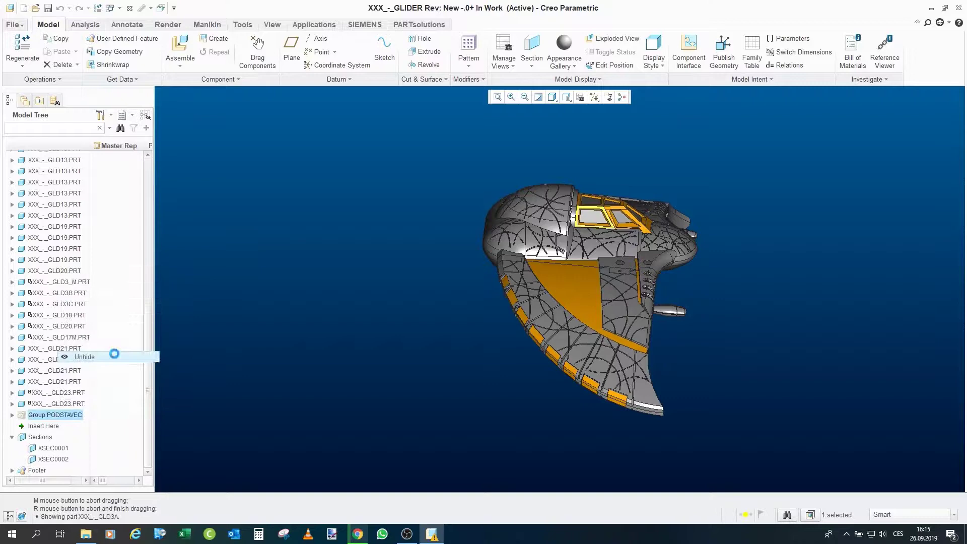
# Step: Examine the glider on its curved display stand with the DEATH GLIDER nameplate from all sides
pyautogui.moveTo(534, 291)
pyautogui.mouseDown(button='middle')
pyautogui.moveTo(550, 277)
pyautogui.moveTo(535, 289)
pyautogui.mouseUp(button='middle')
pyautogui.scroll(3, 418, 237)
pyautogui.scroll(-4, 474, 323)
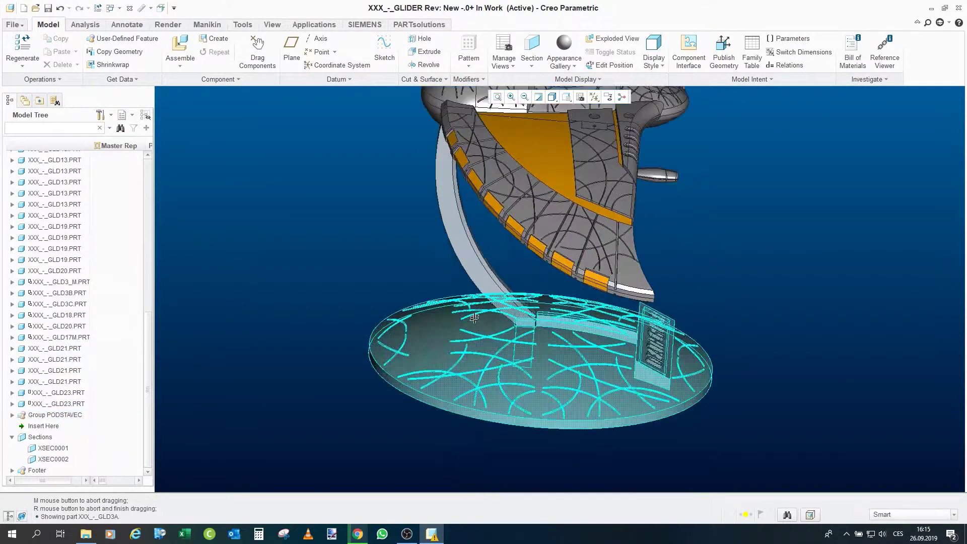
pyautogui.moveTo(474, 318); pyautogui.dragTo(445, 324, button='middle')
pyautogui.scroll(3, 445, 324)
pyautogui.scroll(-1, 445, 324)
pyautogui.moveTo(484, 283)
pyautogui.mouseDown(button='middle')
pyautogui.moveTo(416, 270)
pyautogui.moveTo(444, 272)
pyautogui.mouseUp(button='middle')
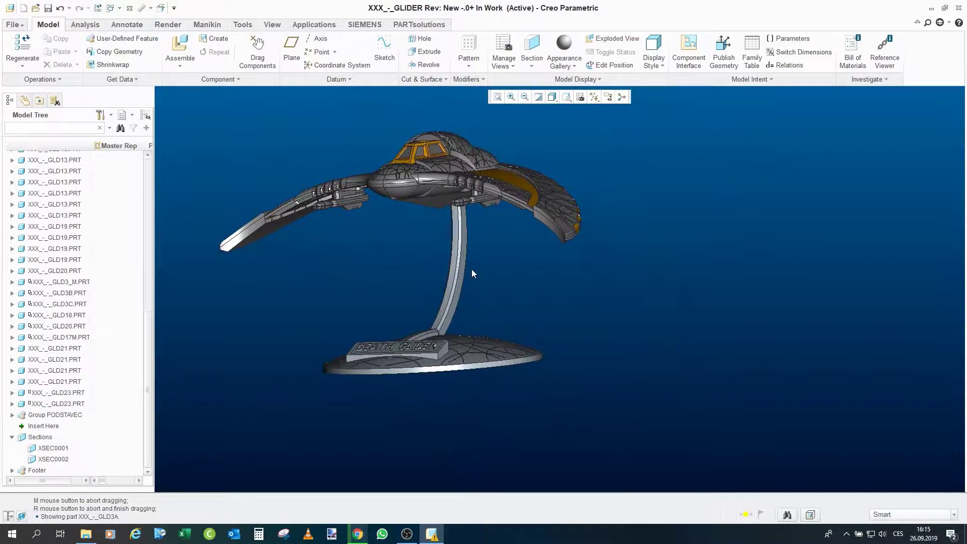
pyautogui.moveTo(482, 317)
pyautogui.mouseDown(button='middle')
pyautogui.moveTo(348, 401)
pyautogui.moveTo(340, 418)
pyautogui.moveTo(453, 363)
pyautogui.moveTo(587, 259)
pyautogui.moveTo(577, 205)
pyautogui.mouseUp(button='middle')
pyautogui.scroll(2, 516, 327)
pyautogui.moveTo(512, 326)
pyautogui.mouseDown(button='middle')
pyautogui.moveTo(535, 285)
pyautogui.moveTo(379, 235)
pyautogui.moveTo(410, 322)
pyautogui.moveTo(398, 315)
pyautogui.mouseUp(button='middle')
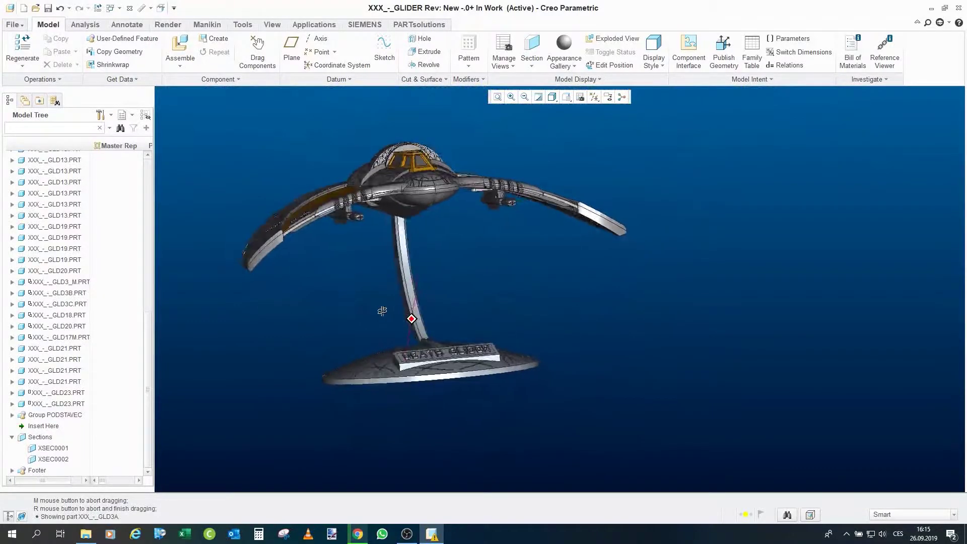
pyautogui.moveTo(453, 302); pyautogui.dragTo(505, 312, button='middle')
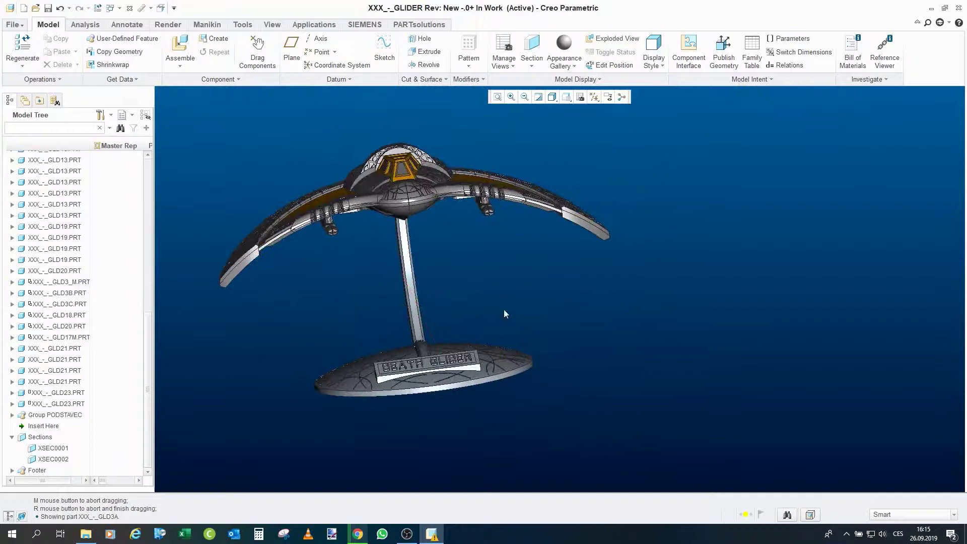
# Step: Use Drag Components to fold both wings down beside the display stand and view the folded position
pyautogui.click(257, 50)
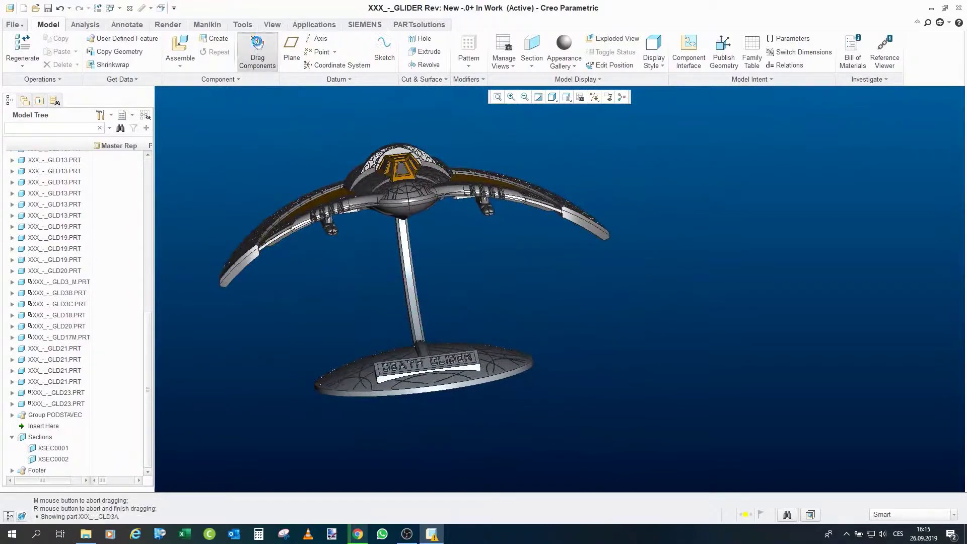
pyautogui.click(250, 254)
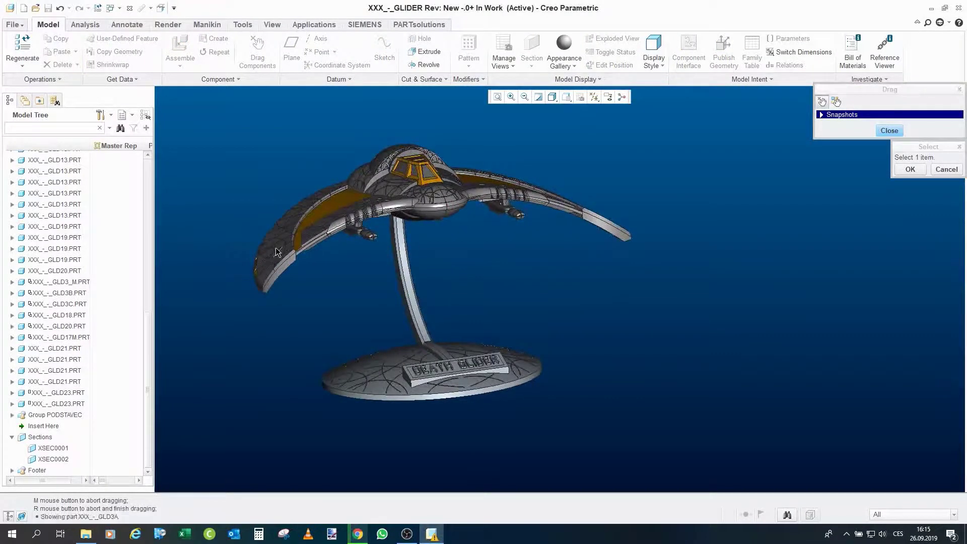
pyautogui.click(516, 294)
pyautogui.scroll(-4, 414, 326)
pyautogui.moveTo(414, 326); pyautogui.dragTo(310, 350, button='middle')
pyautogui.scroll(-5, 379, 288)
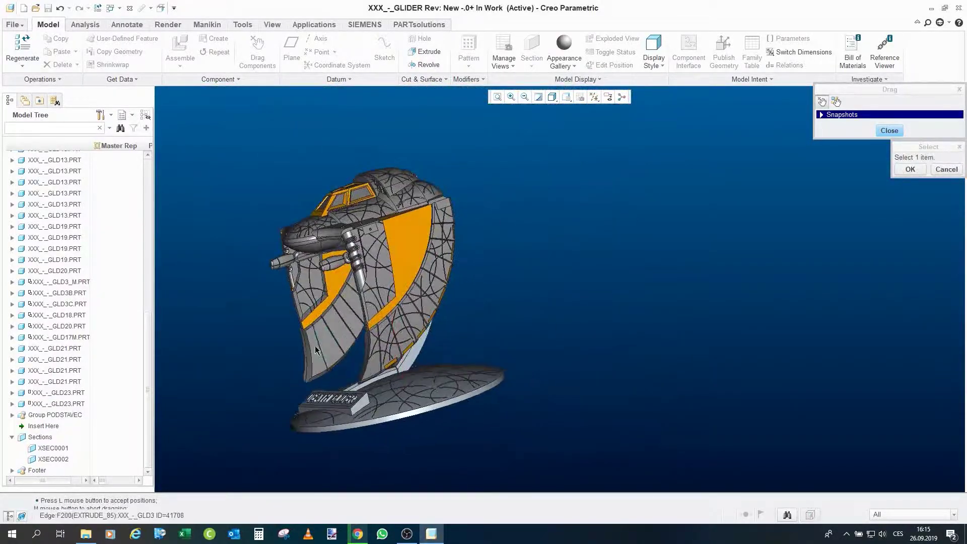
# Step: Swing the folded wings back up to the spread position, finish dragging and view the glider on its stand
pyautogui.click(309, 350)
pyautogui.click(240, 165)
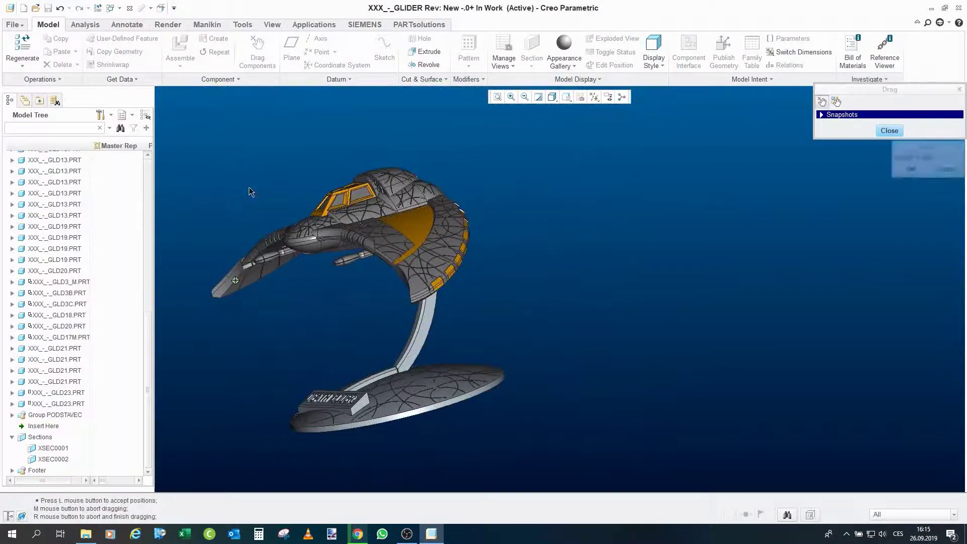
pyautogui.middleClick(252, 192)
pyautogui.moveTo(254, 197); pyautogui.dragTo(523, 338, button='middle')
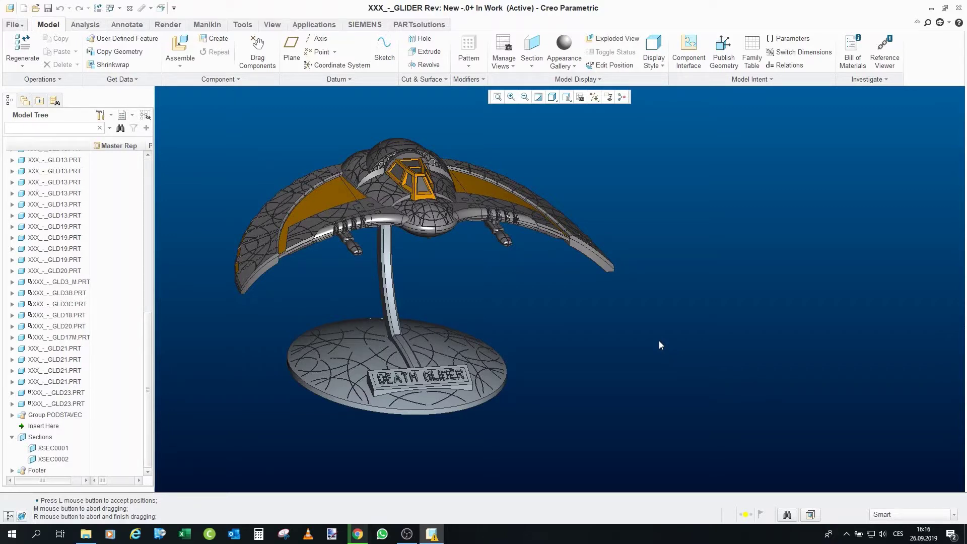
pyautogui.moveTo(704, 340); pyautogui.dragTo(661, 344, button='middle')
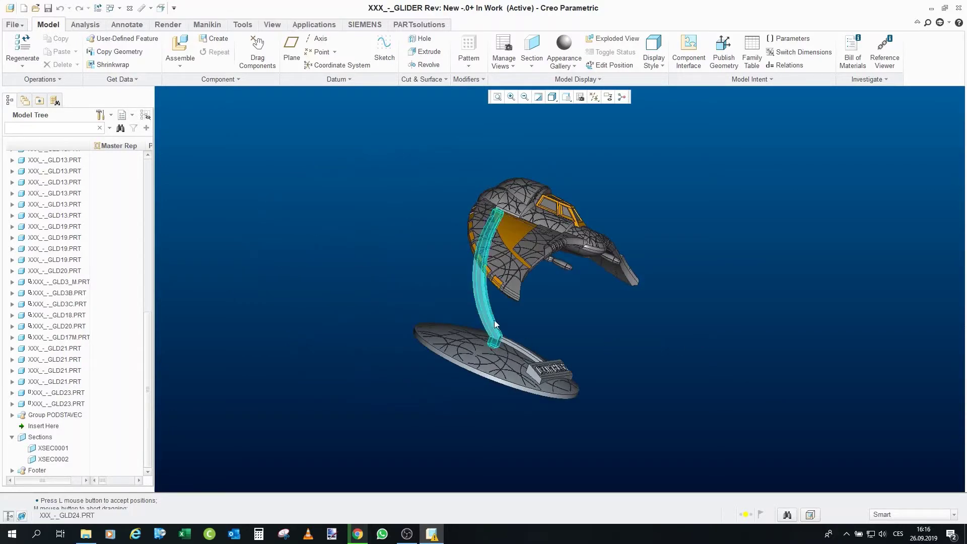